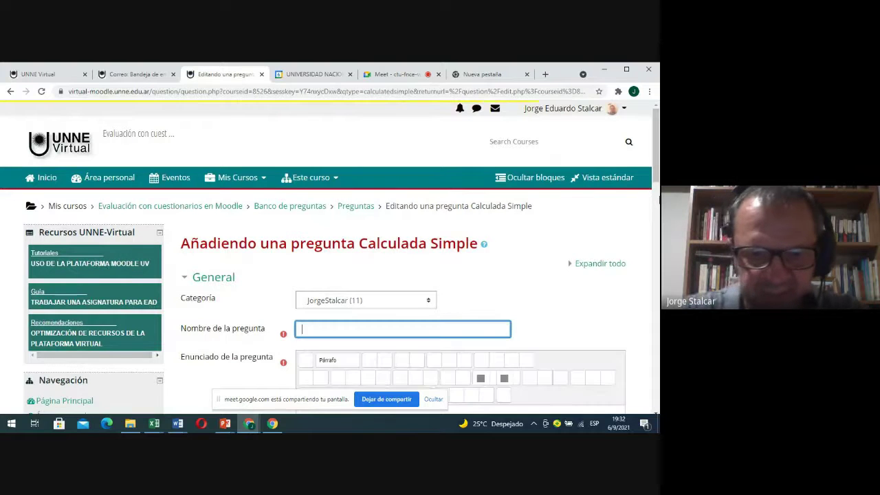
- Name the new simple calculated question "Promedio de 3 notas"
text(Promed)
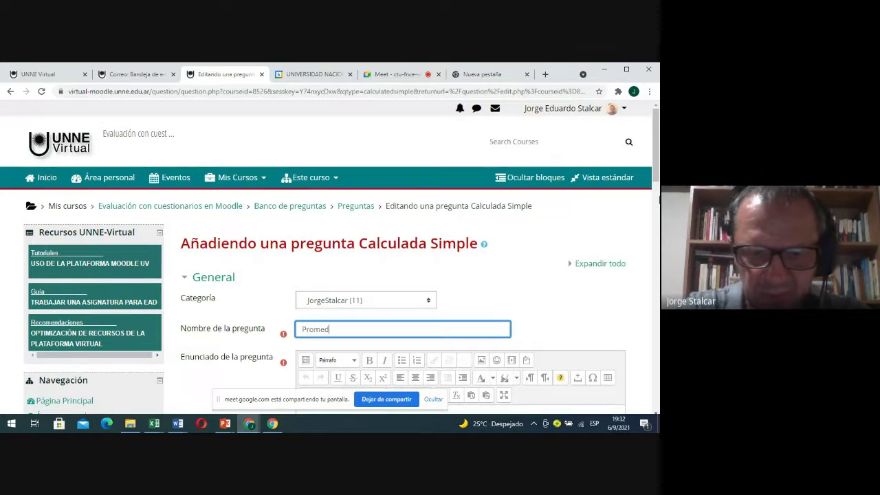
text(io de 3)
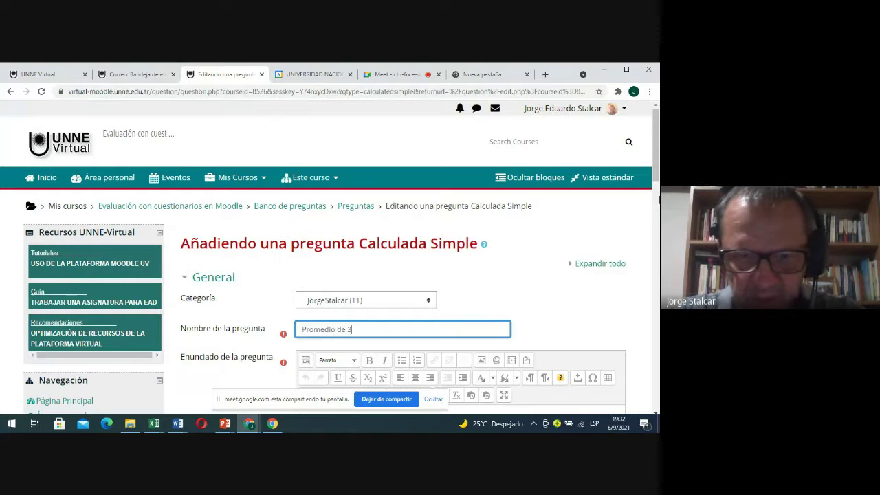
text( notas)
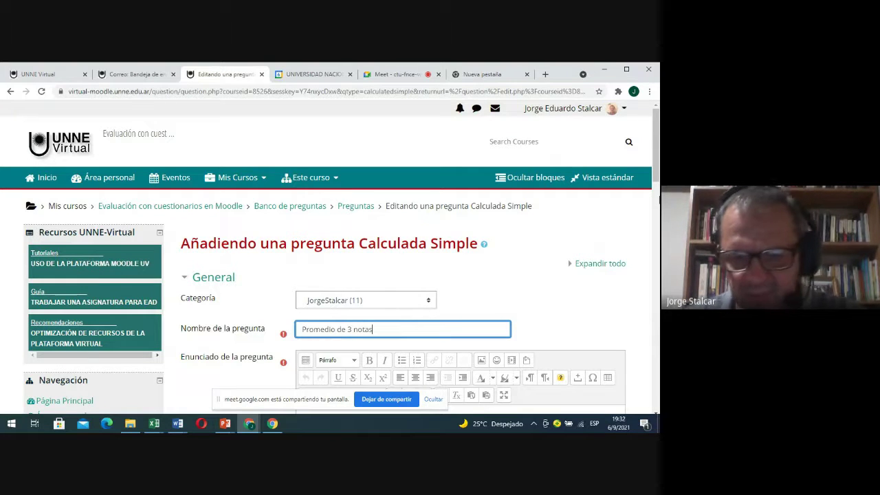
- Paste the prepared grade-average text with the variables {P1}, {P2}, {P3} and {LU} into the general feedback
scroll(407, 251, down, 1)
scroll(407, 251, down, 3)
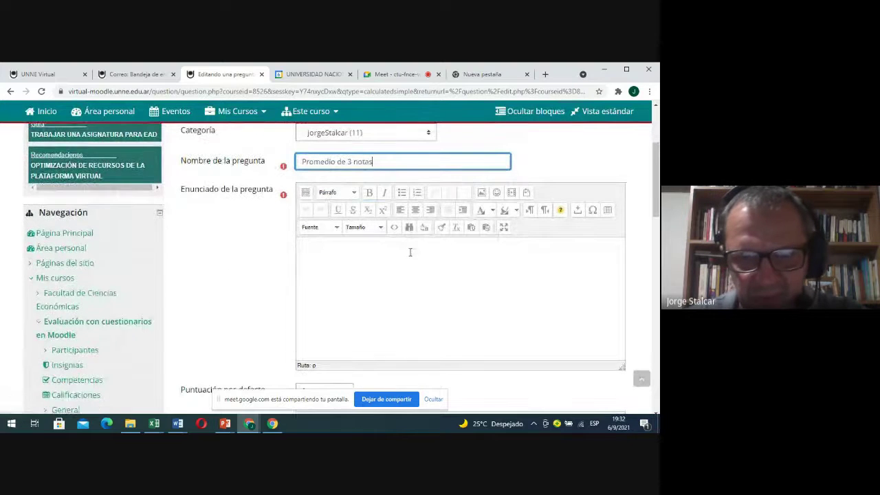
scroll(410, 252, down, 4)
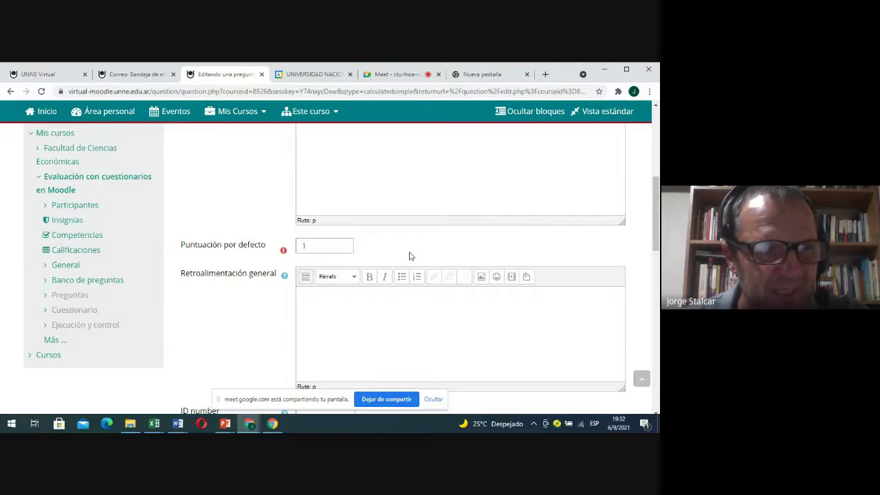
scroll(409, 255, down, 1)
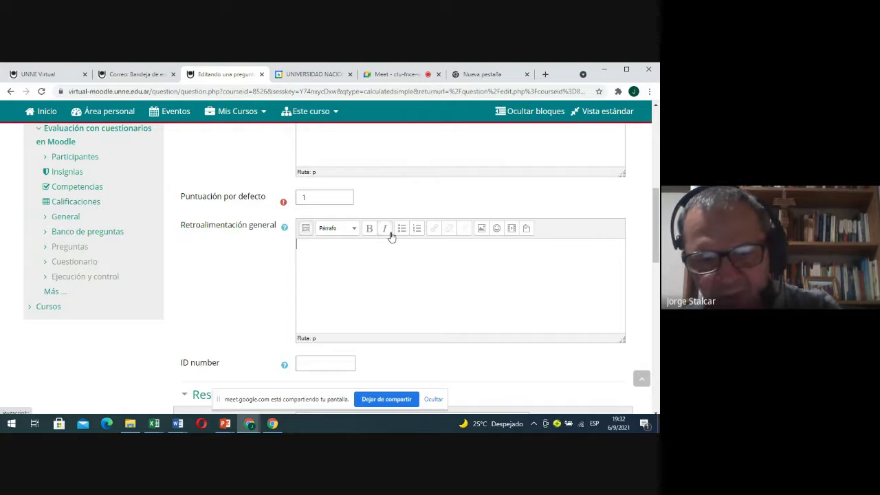
key(ctrl+v)
- Read through the pasted feedback text, checking the variables, their value ranges, and the rounding and error note
scroll(456, 268, up, 5)
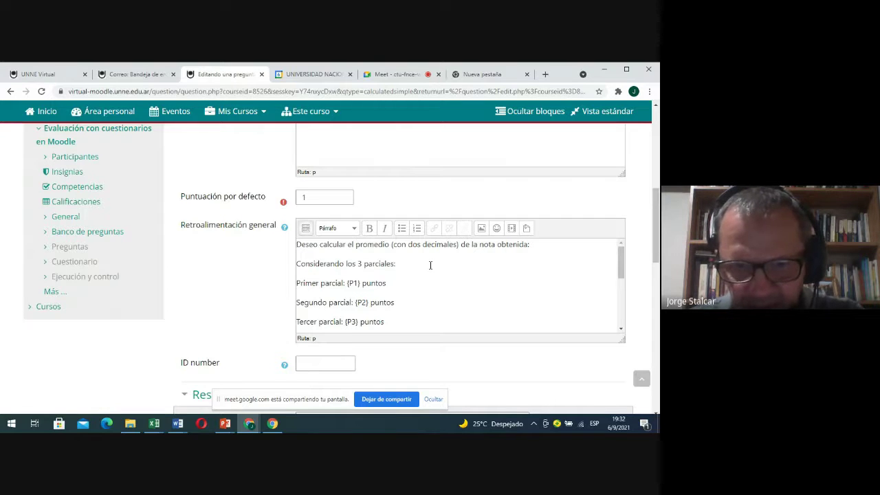
scroll(402, 278, down, 2)
scroll(402, 277, up, 2)
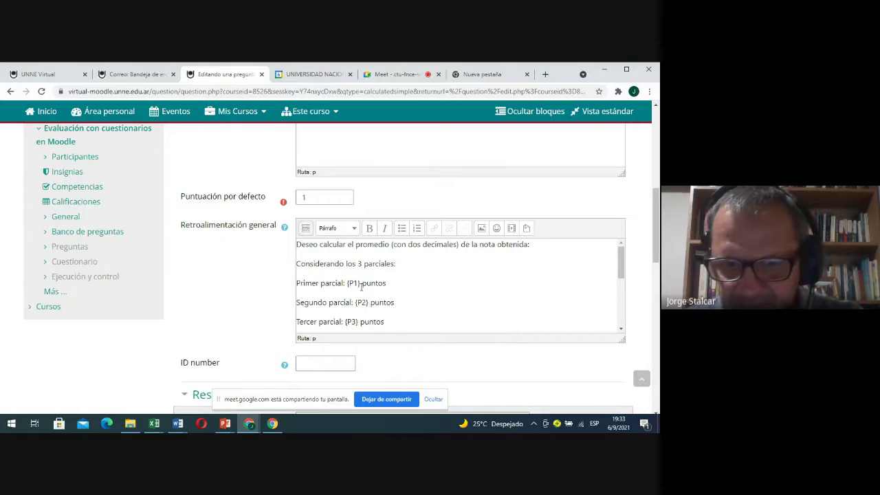
scroll(417, 292, down, 2)
scroll(404, 283, up, 2)
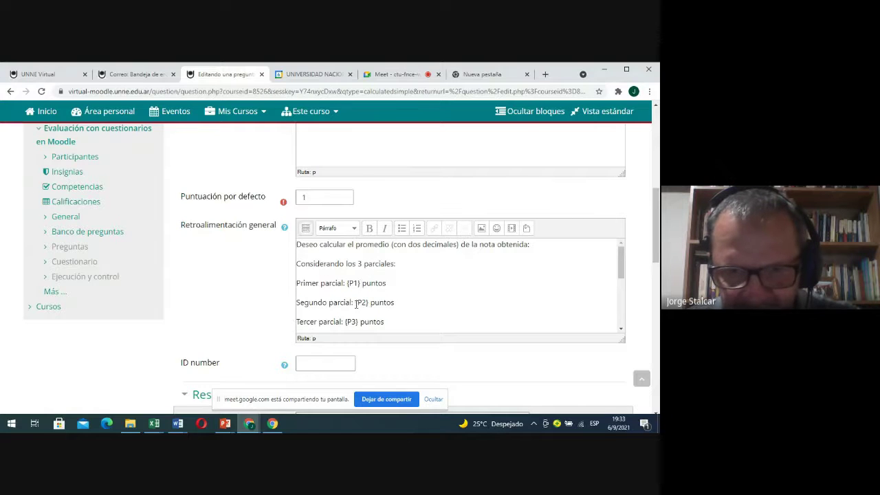
scroll(419, 297, down, 1)
scroll(419, 296, down, 1)
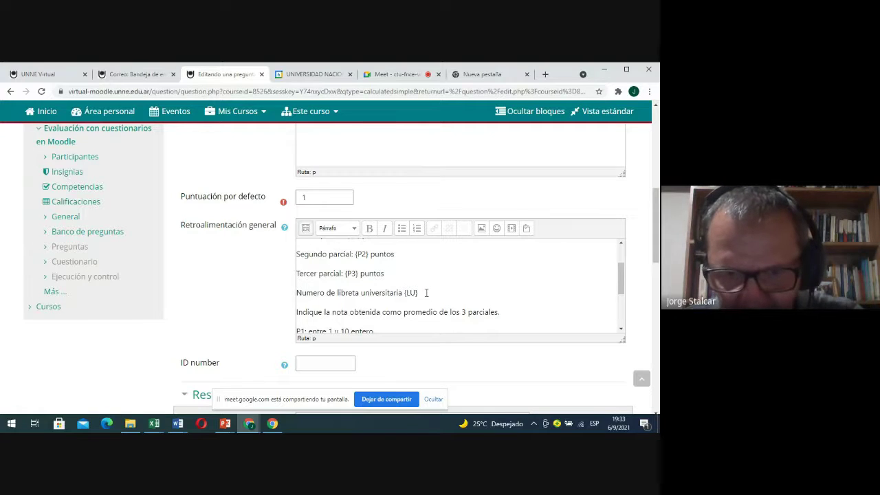
scroll(426, 293, down, 1)
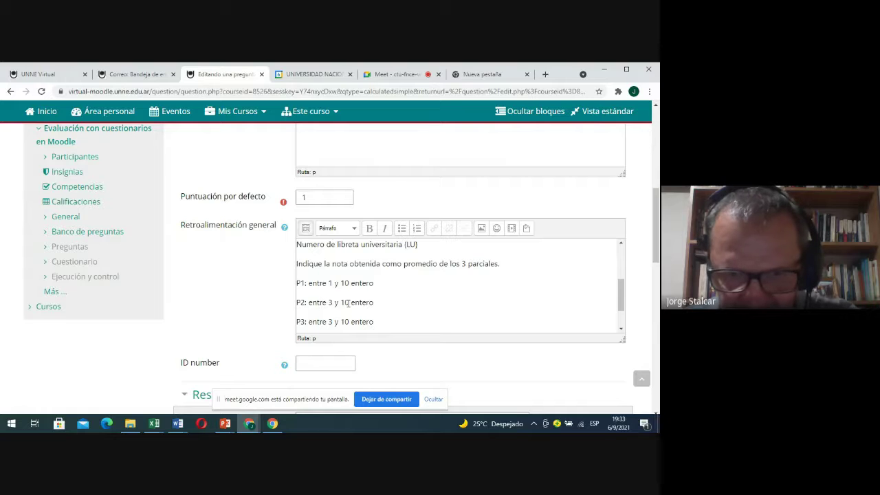
scroll(379, 302, down, 2)
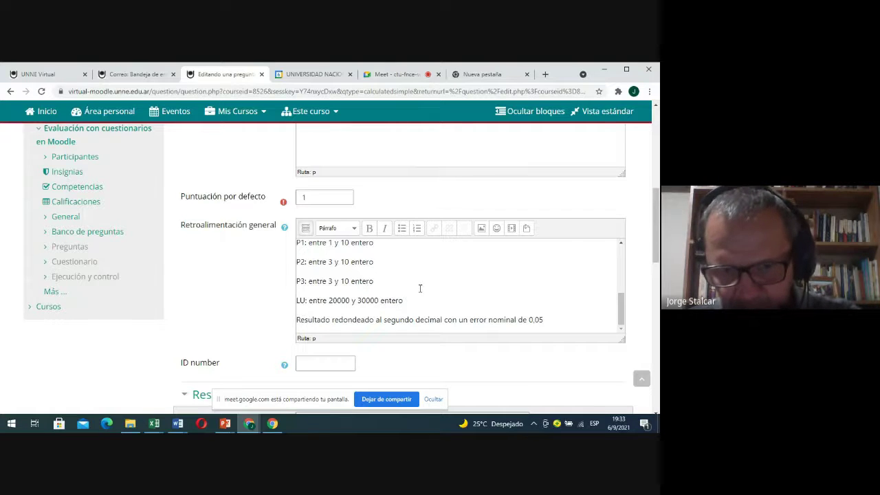
scroll(420, 289, down, 1)
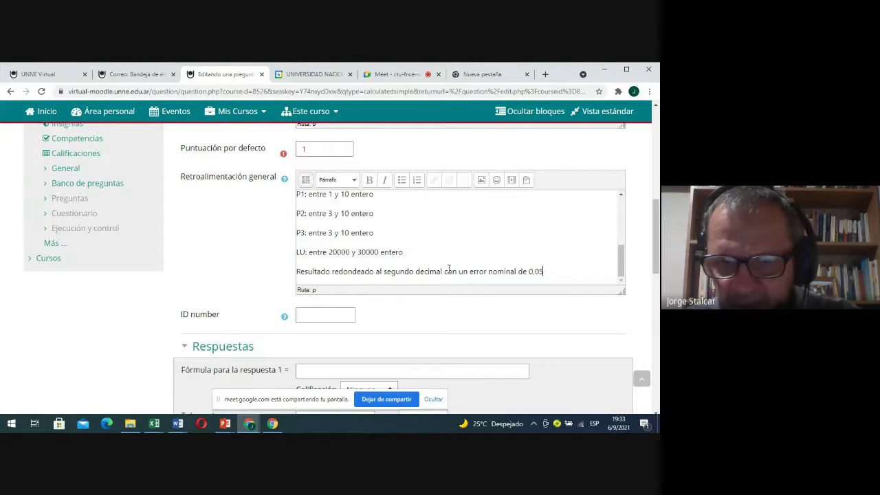
click(550, 270)
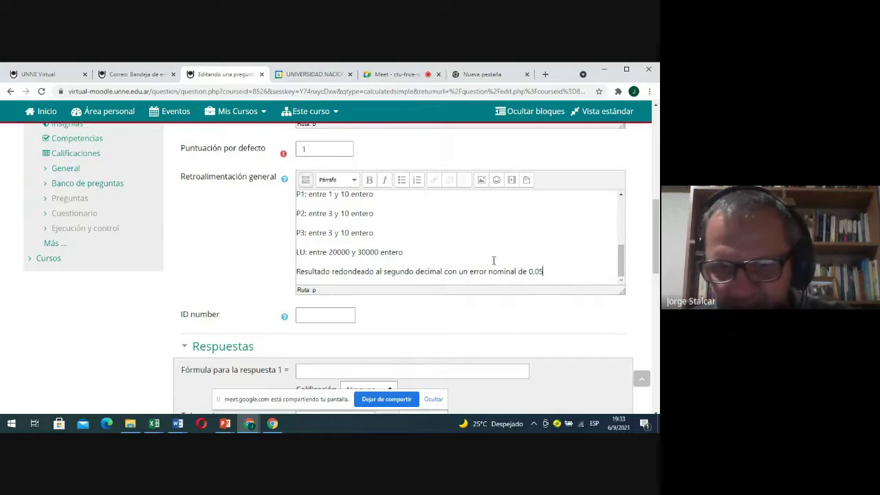
- Copy the feedback text from "Deseo calcular el promedio" through "Indique la nota obtenida como promedio de los 3 parciales." into the question statement
scroll(495, 256, up, 1)
scroll(496, 258, up, 3)
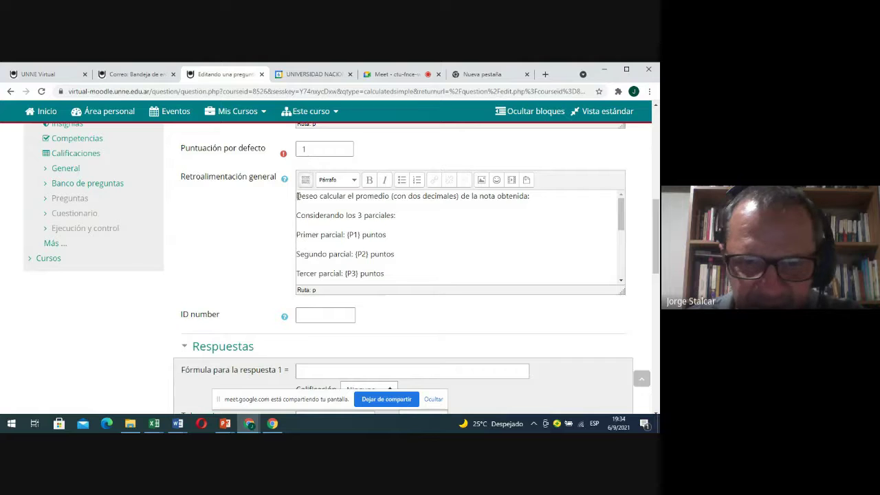
drag(296, 196, 514, 246)
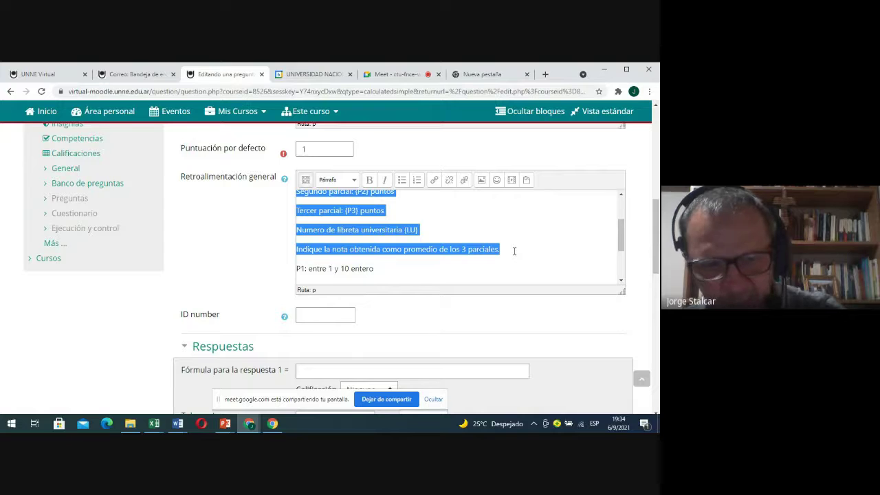
scroll(447, 238, up, 3)
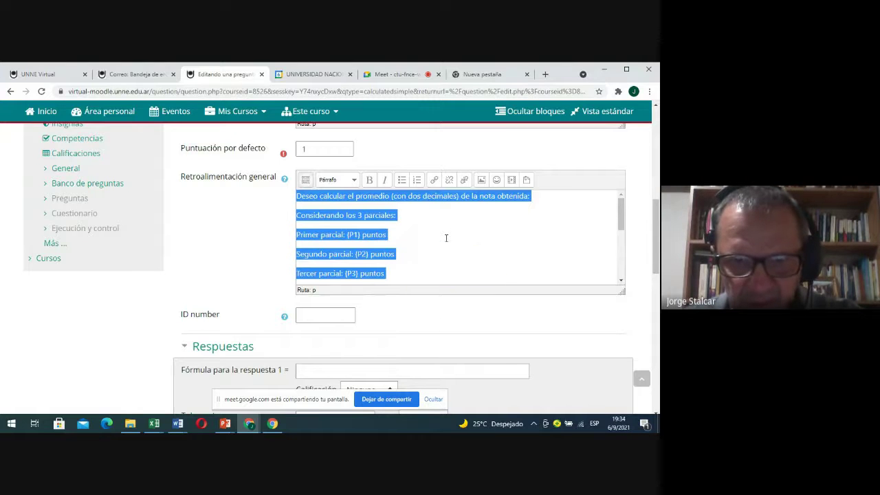
scroll(527, 204, up, 1)
scroll(543, 190, up, 5)
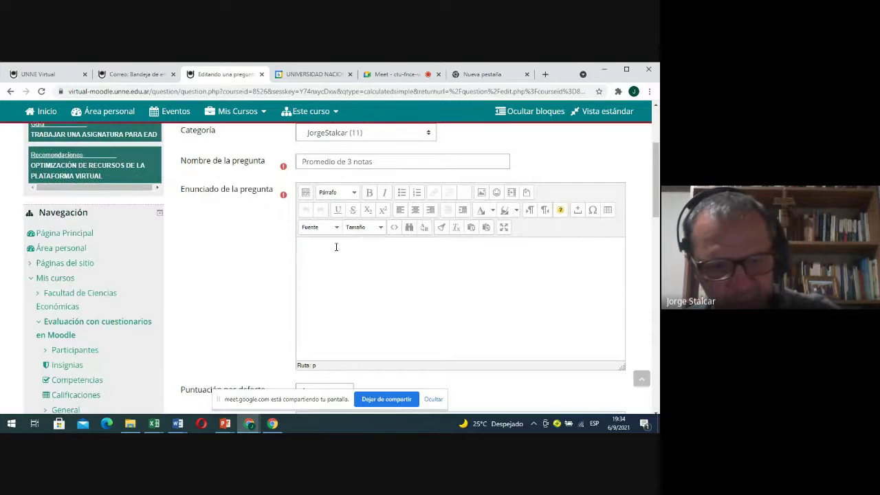
text(Deseo calcular el promedio (con dos decimales) de la nota obtenida. Considerando los 3 parciales: Primer parcial: {P1} puntos Segundo parcial: {P2} puntos Tercer parcial: {P3} puntos Numero de libreta universitaria {LU} Indique la nota obtenida como promedio de los 3 parciales.)
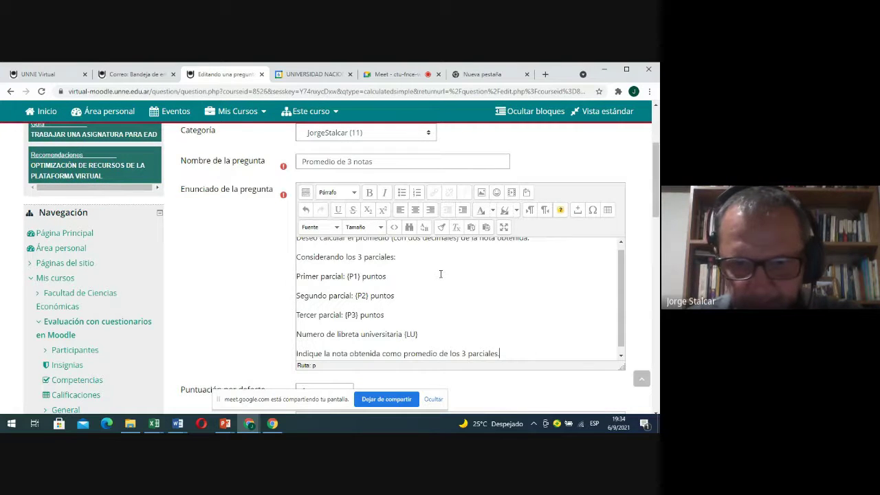
scroll(441, 275, up, 1)
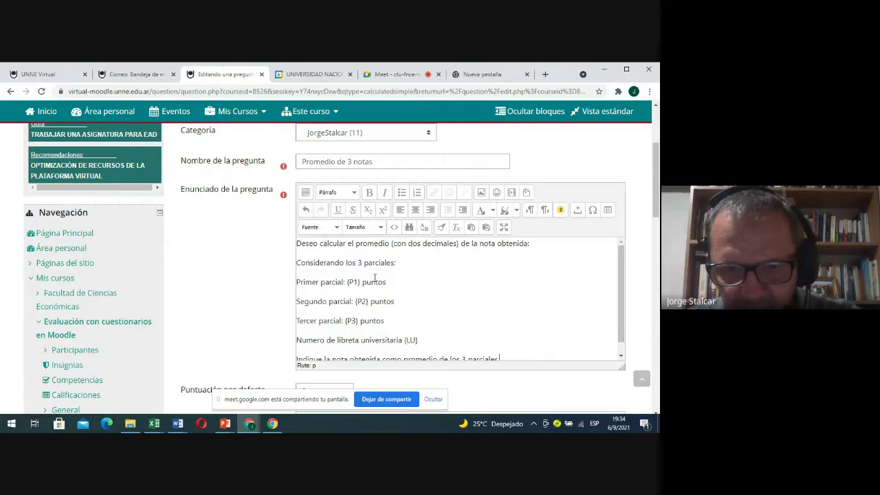
scroll(406, 315, down, 1)
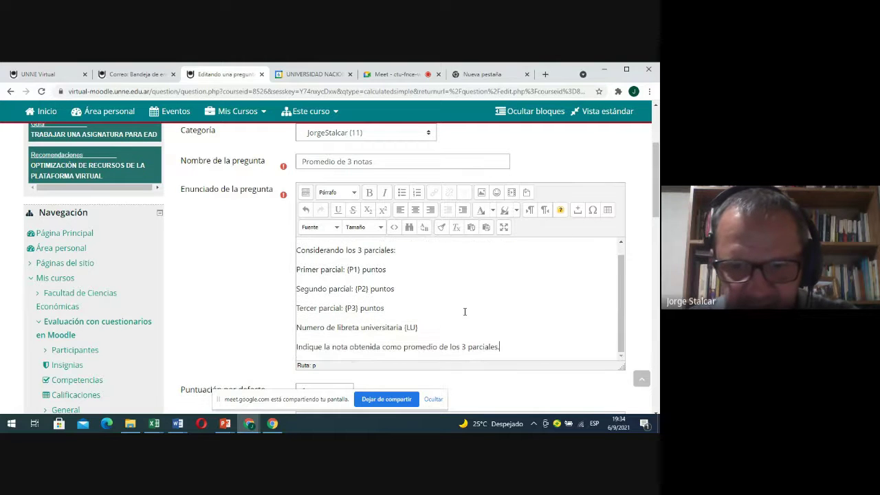
- Enter the formula ({P1}+{P2}+{P3})/3+{LU}*0 for answer 1
scroll(463, 310, down, 3)
scroll(466, 308, down, 3)
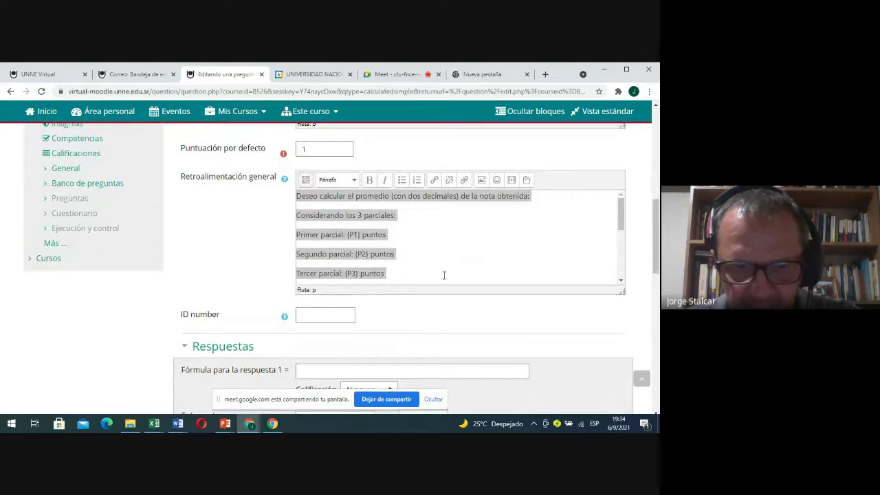
scroll(444, 271, down, 3)
scroll(413, 304, down, 2)
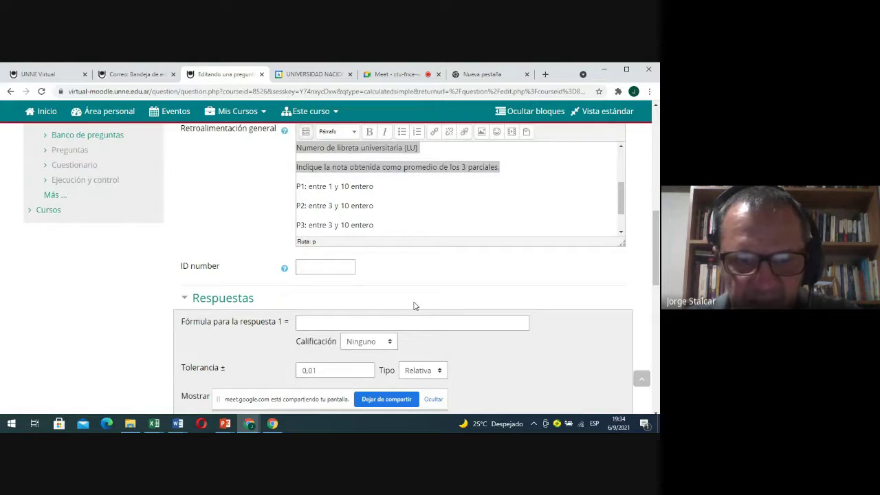
click(310, 278)
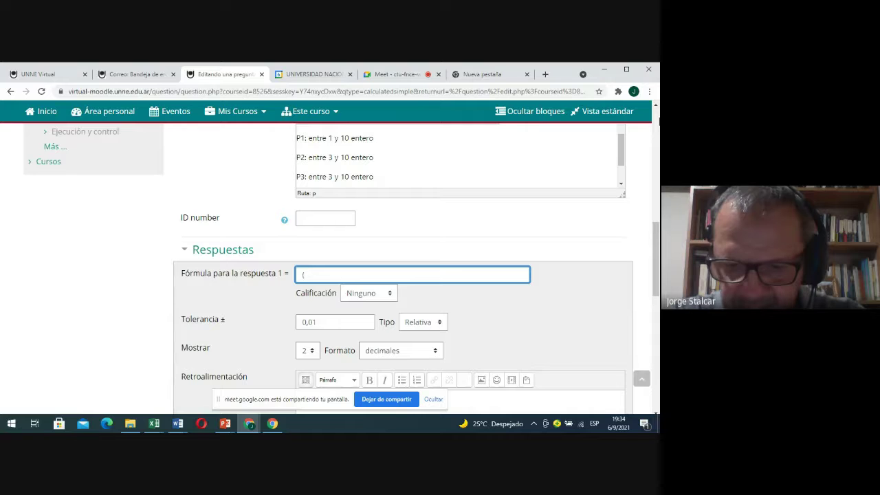
text((P)
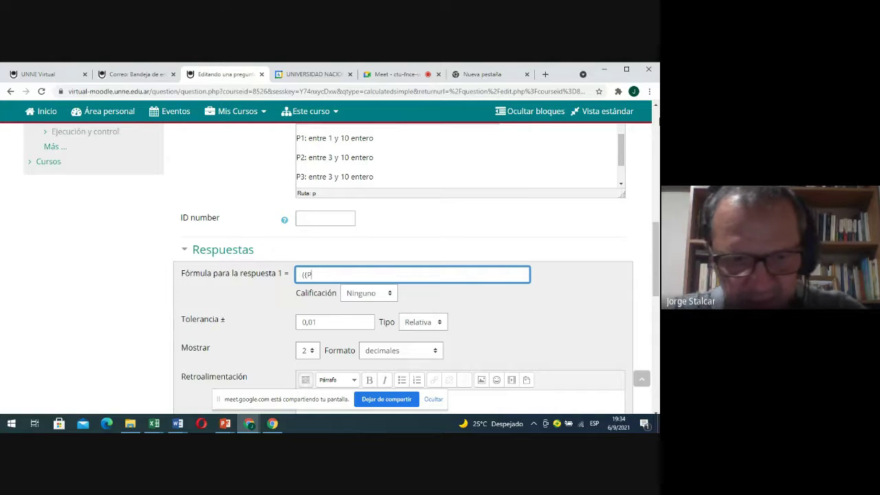
text(1)
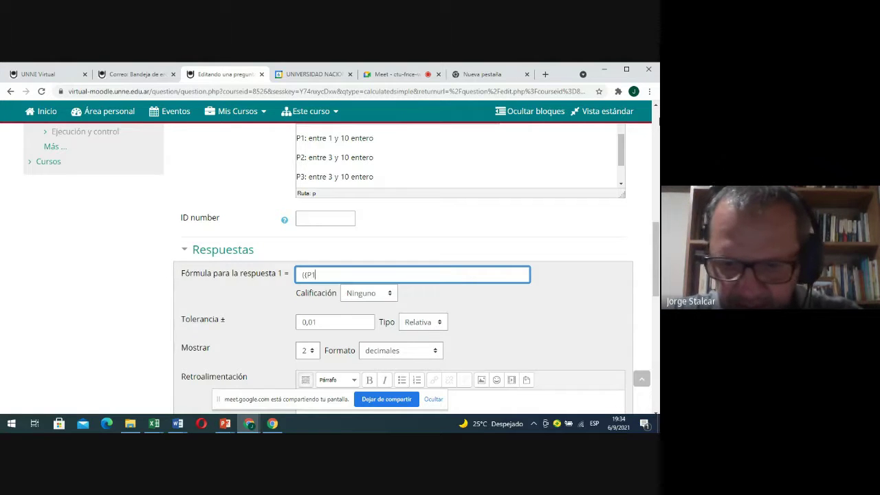
text())
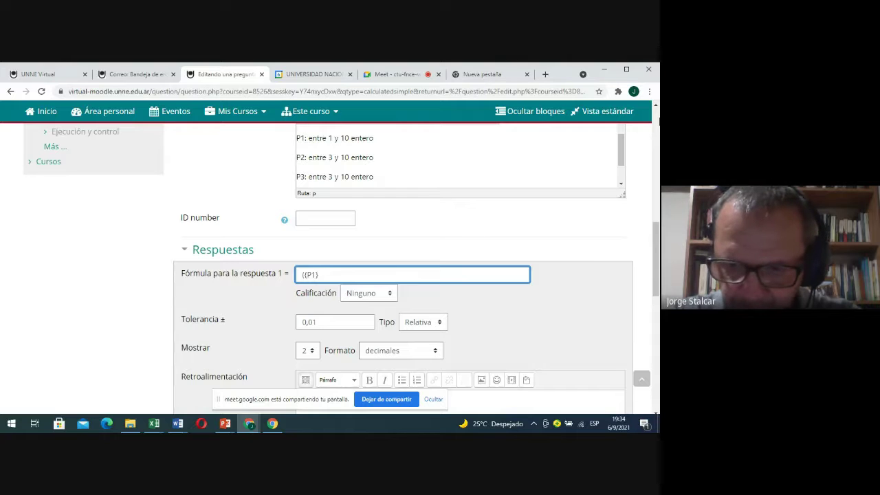
text(+)
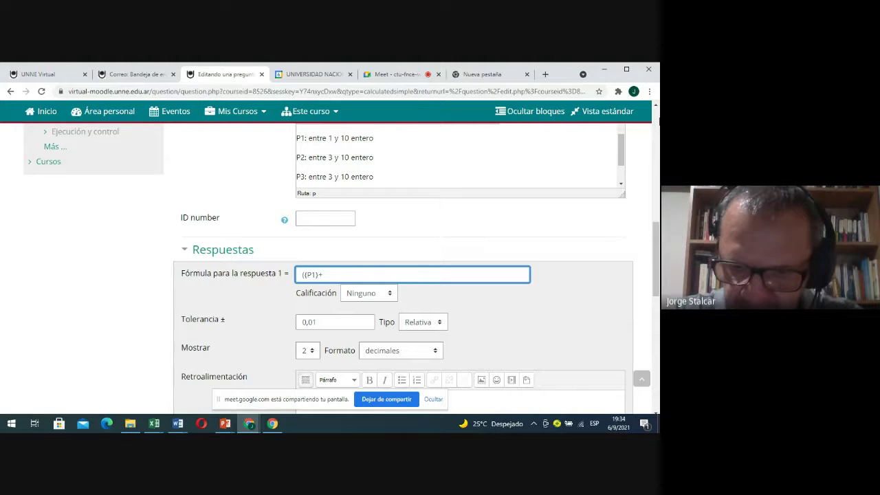
text((P2)
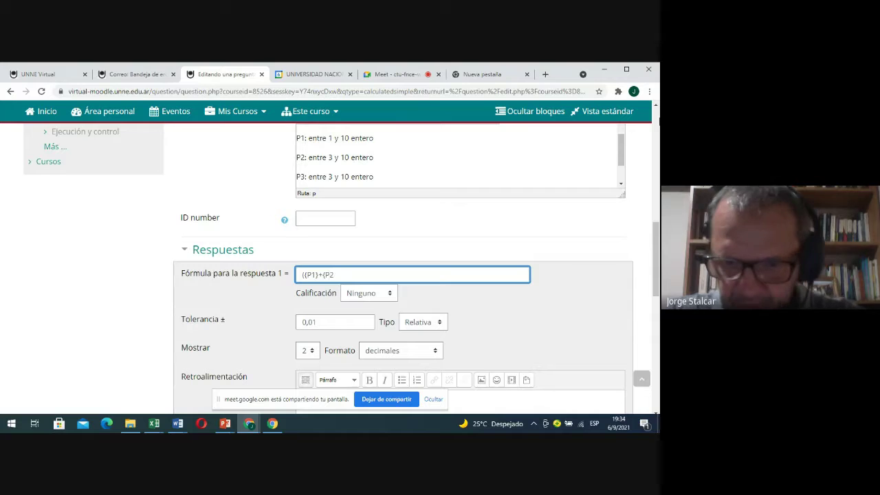
text()+)
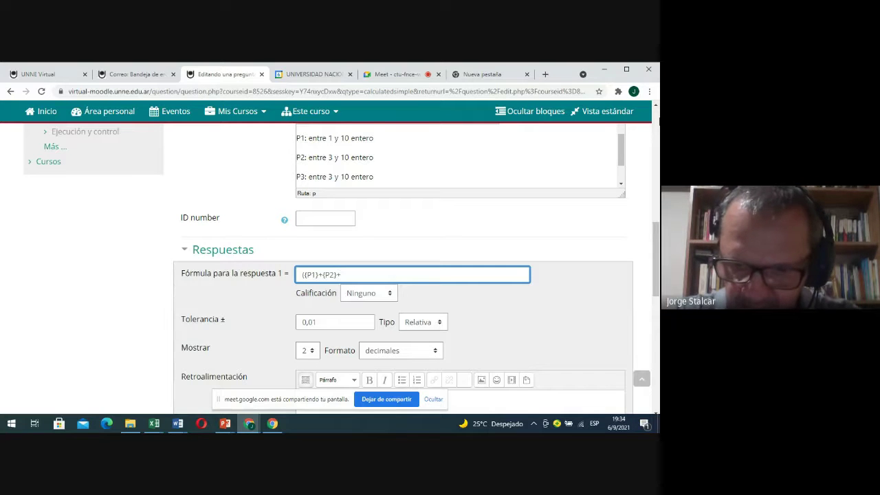
text((P)
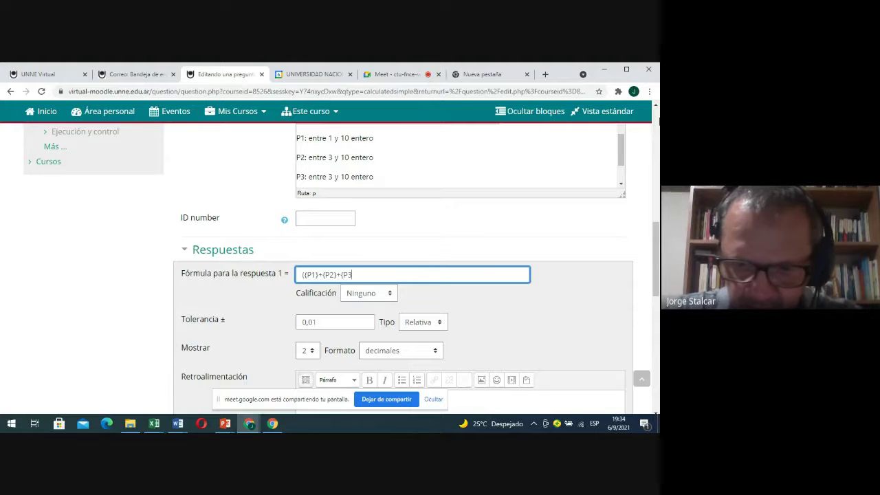
text(3))
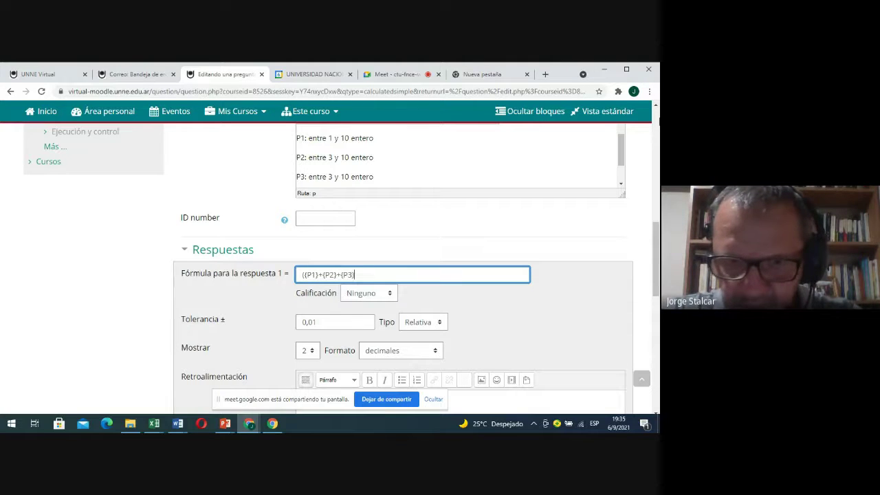
text())
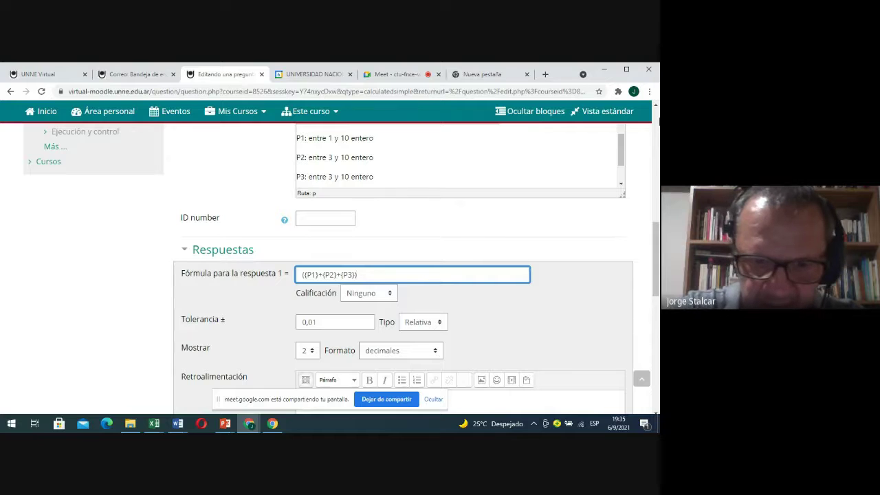
text(/)
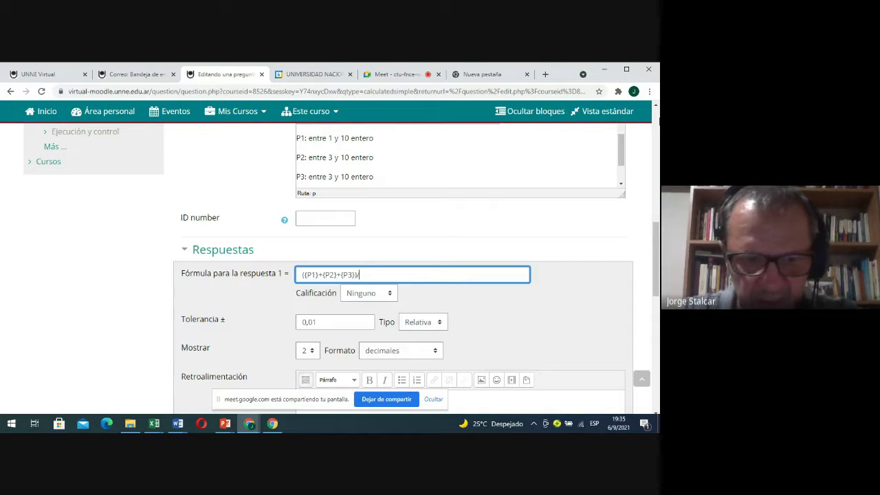
text(3+{)
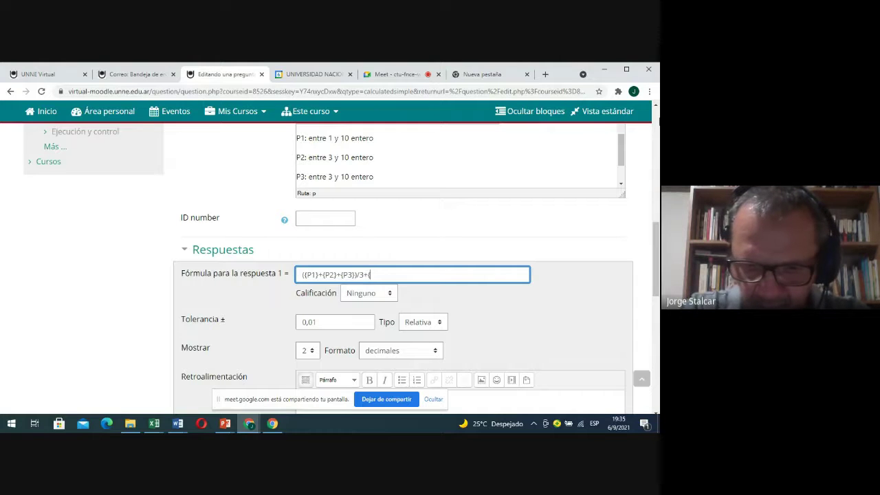
text(LU)
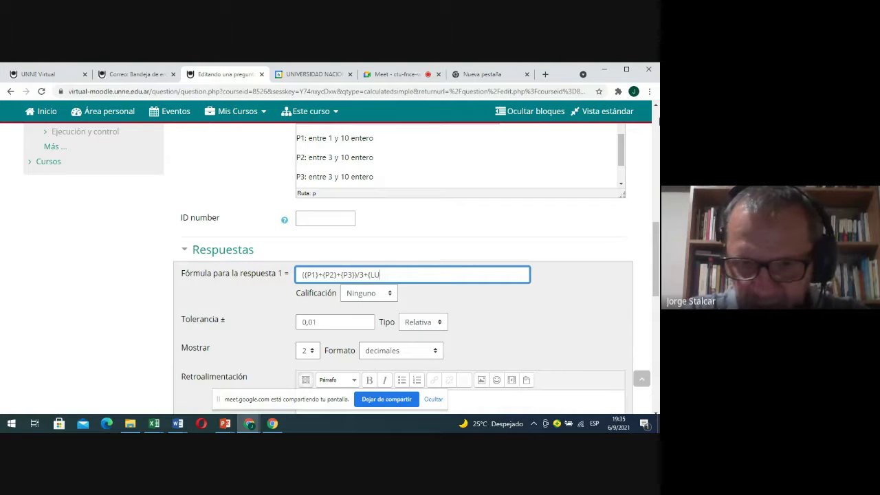
text(})
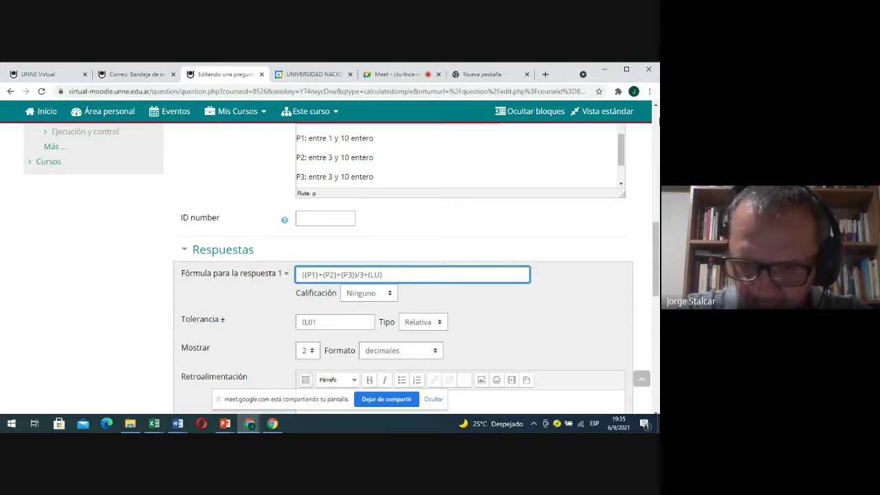
text(*0)
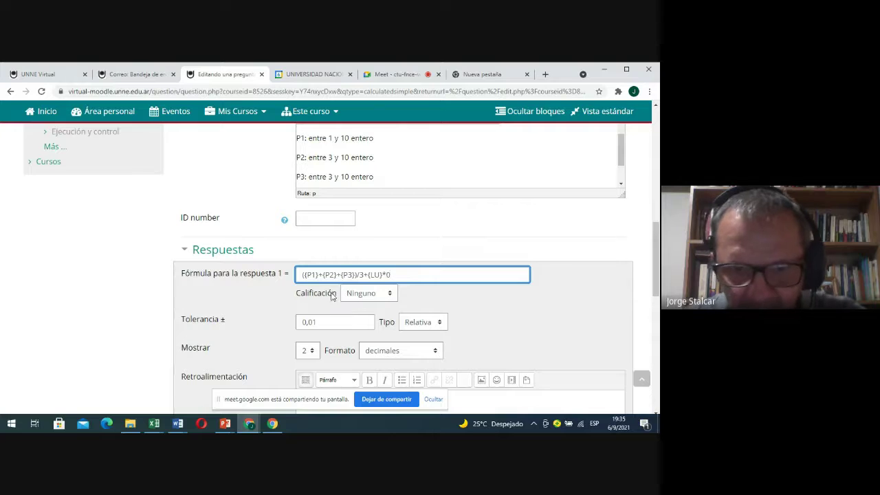
- Set the answer's grade to 100% and its tolerance to 0,05 with the type Nominal
click(391, 295)
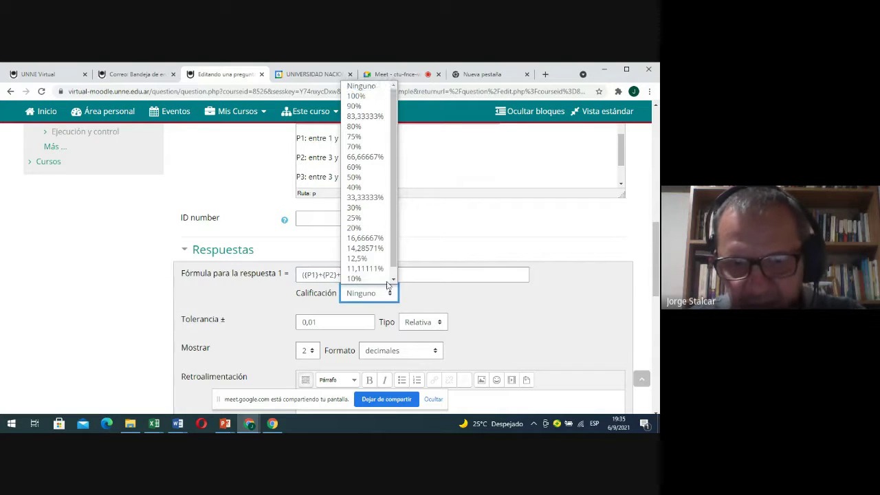
scroll(364, 206, down, 1)
click(368, 88)
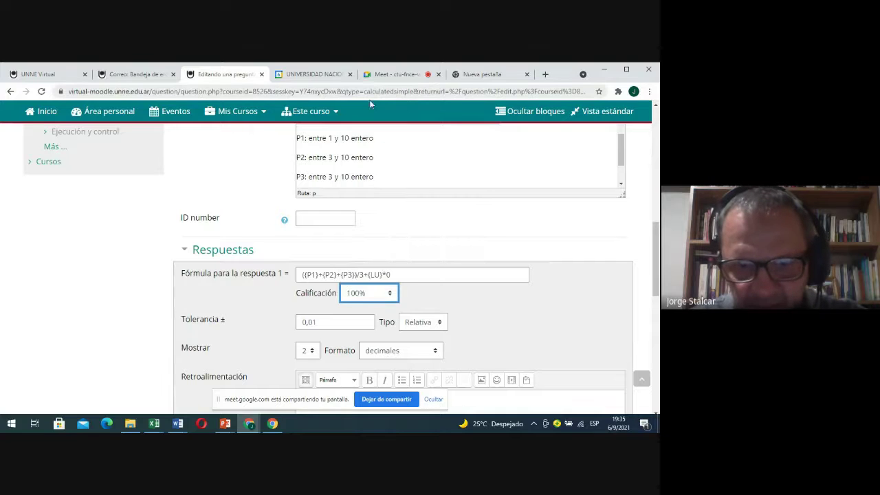
drag(326, 322, 290, 322)
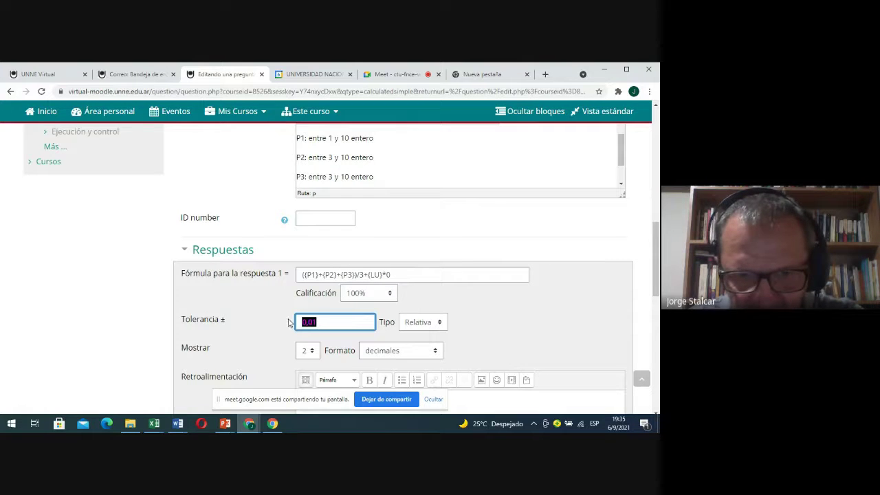
text(0,05)
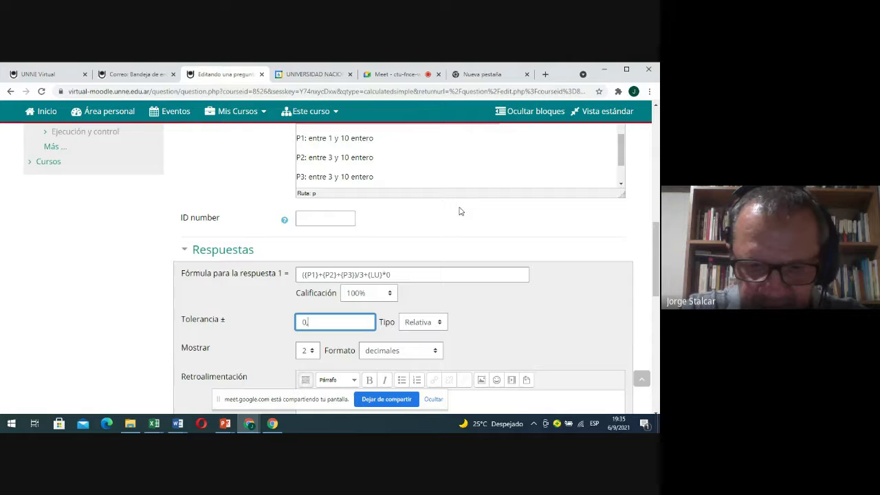
click(440, 324)
click(422, 346)
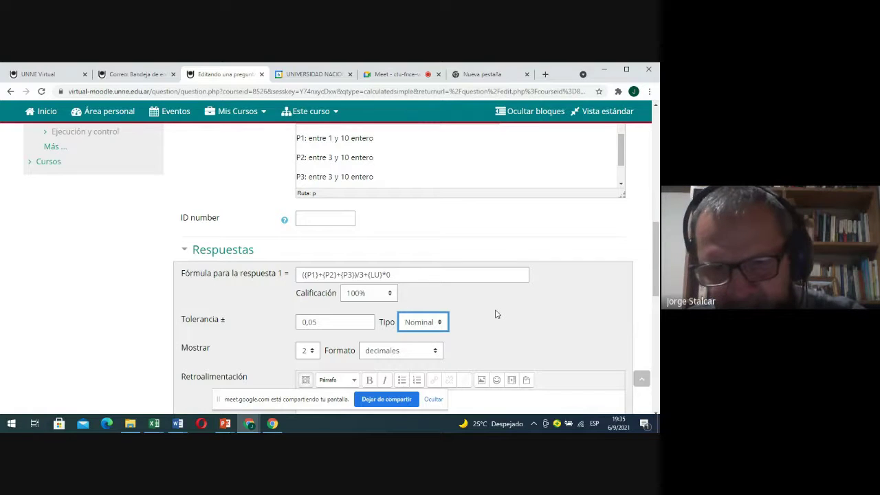
- Have the form find the wildcards {x..} present in the correct answer formula
scroll(497, 315, down, 1)
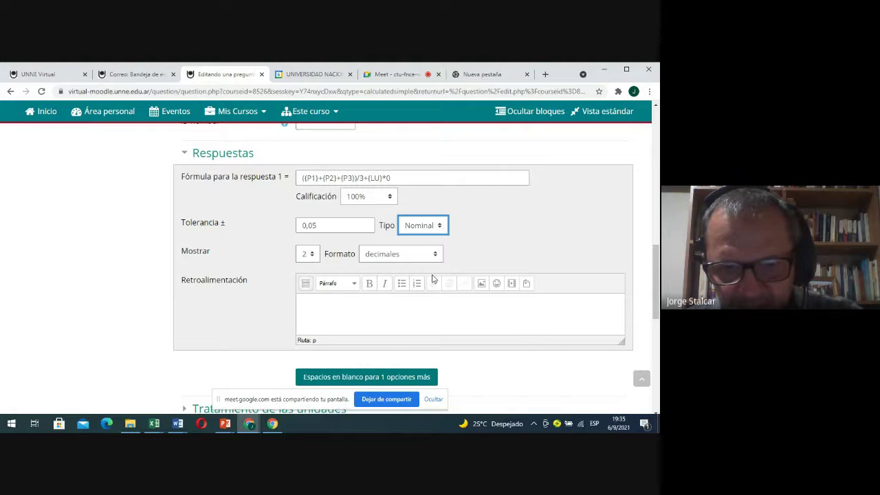
scroll(491, 241, down, 2)
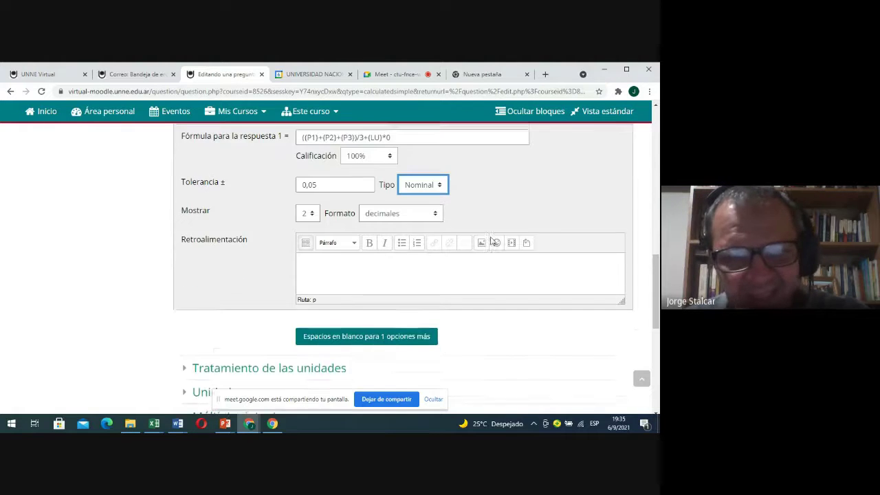
scroll(491, 241, down, 3)
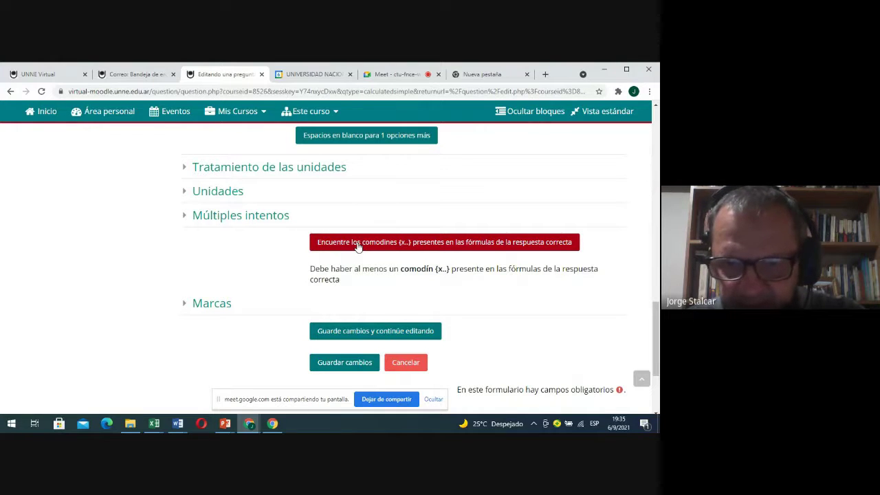
click(358, 247)
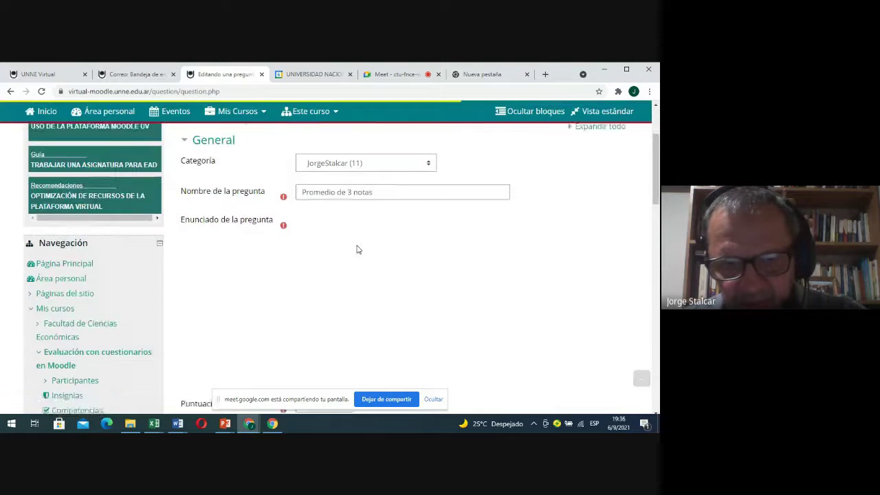
- In the wildcard parameters, set P1's value range to minimum 1 and maximum 10, with 0 decimals
scroll(357, 249, down, 10)
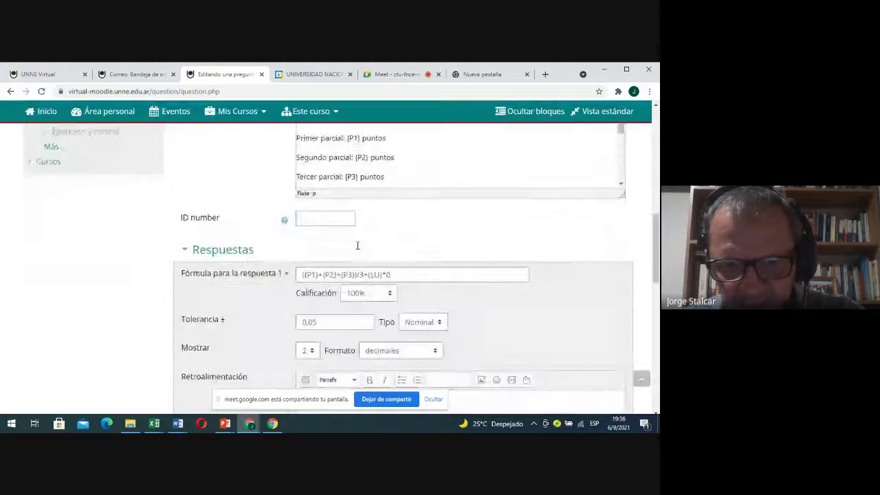
scroll(358, 245, down, 5)
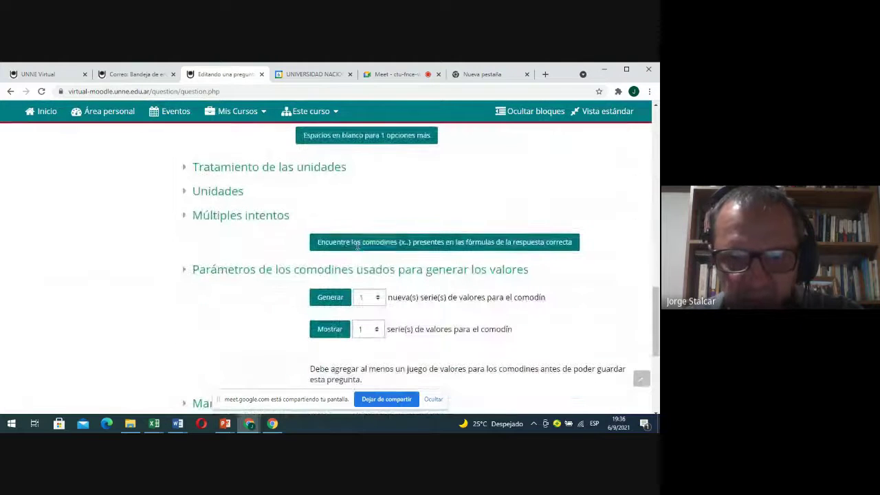
scroll(354, 245, down, 1)
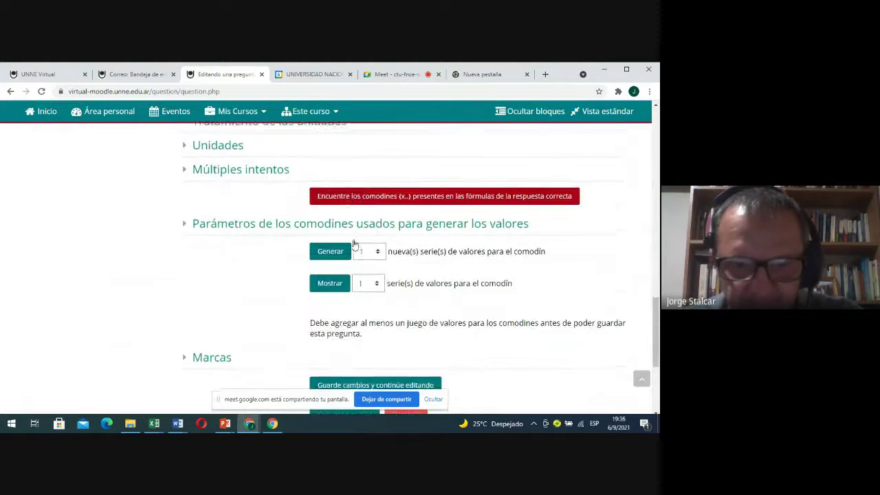
click(292, 223)
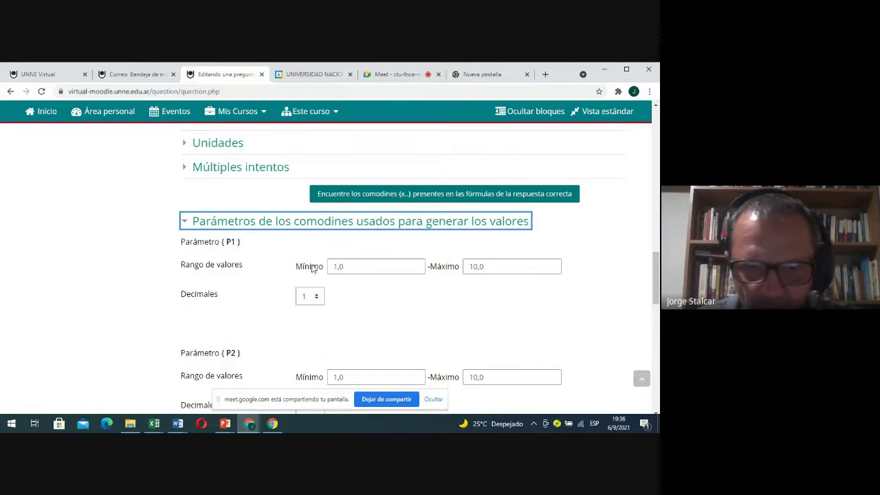
drag(354, 266, 292, 253)
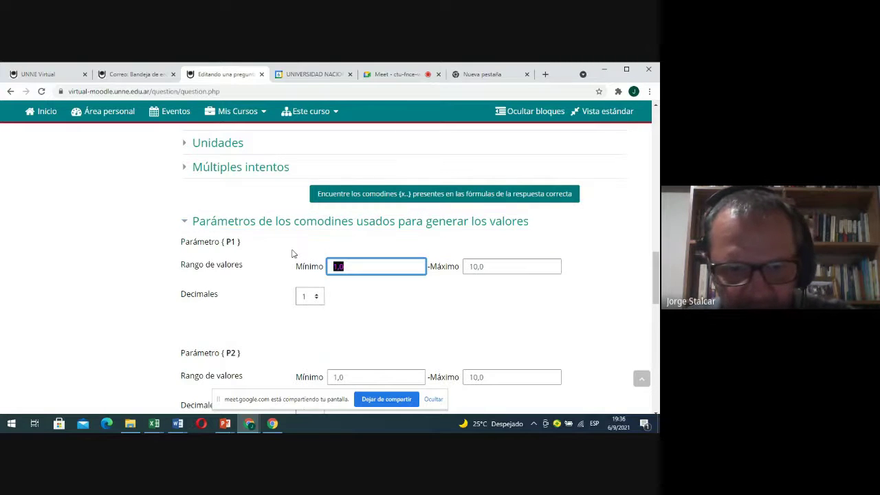
text(1)
key(Tab)
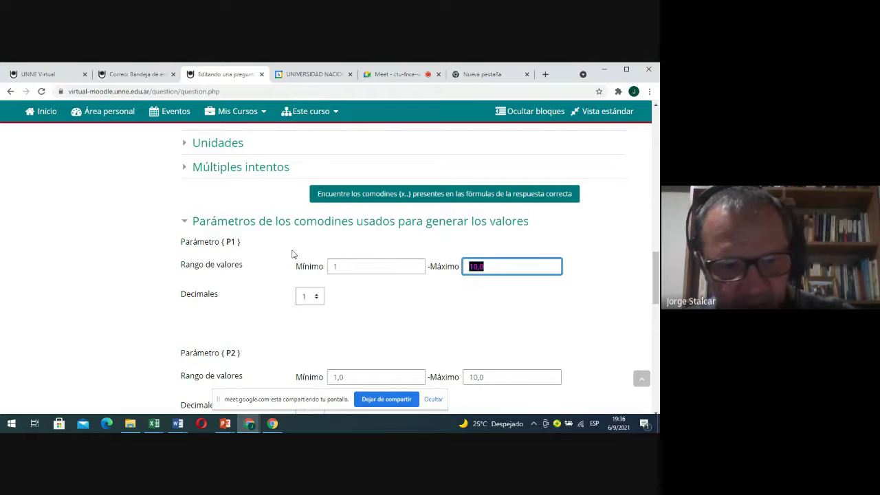
text(10)
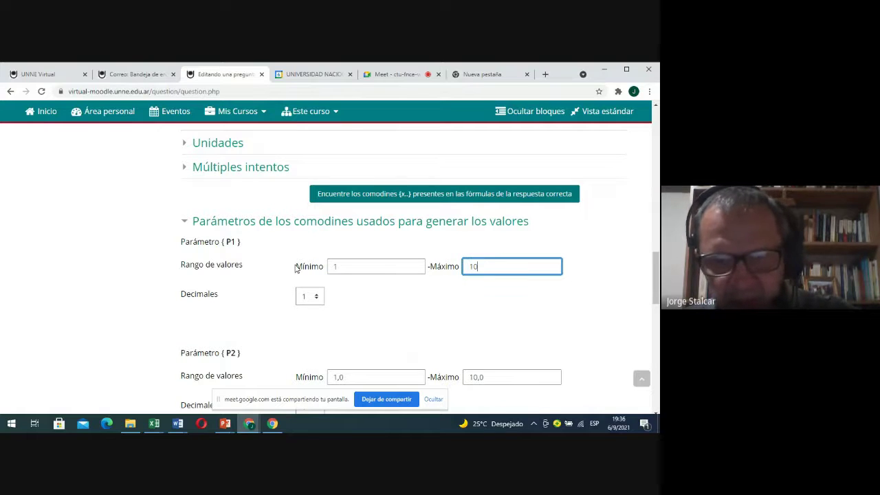
click(316, 297)
key(Down)
key(Up)
key(Up)
key(Return)
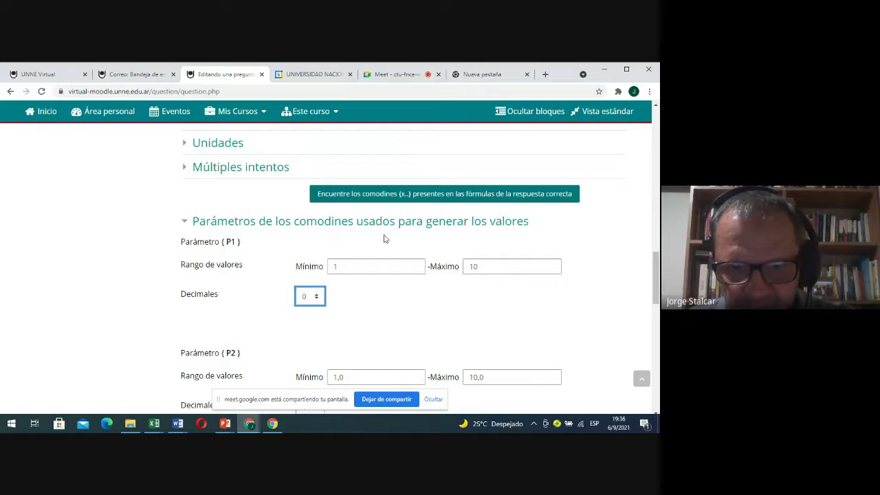
- Set wildcard P2's value range to minimum 3 and maximum 10, with 0 decimals
scroll(384, 238, down, 2)
drag(360, 277, 299, 286)
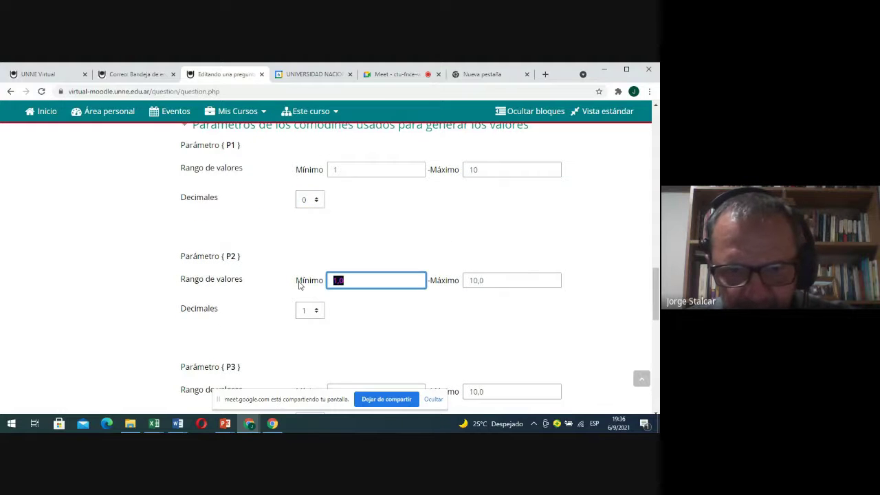
text(3)
key(Tab)
text(10)
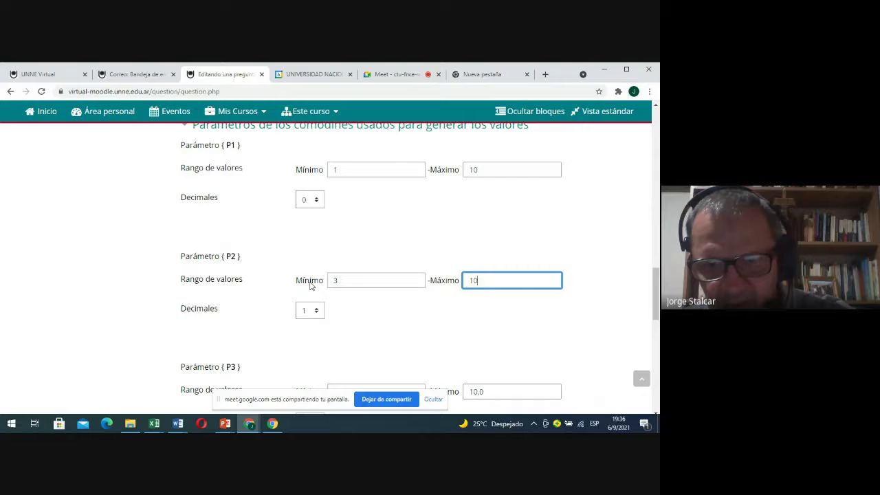
scroll(312, 275, down, 2)
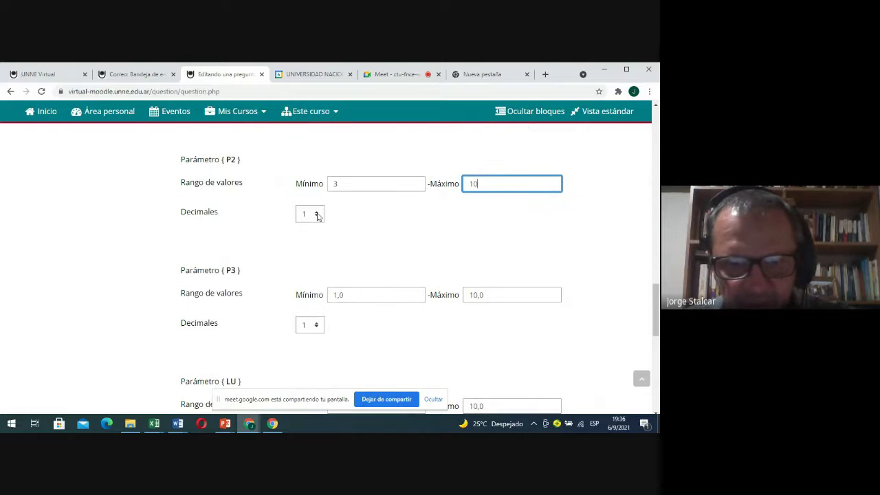
click(317, 216)
click(313, 230)
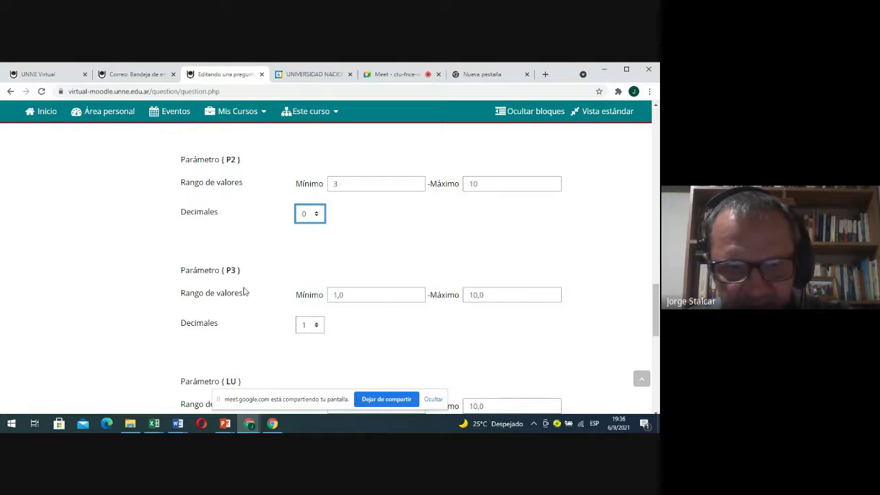
- Set wildcard P3's value range to minimum 3 and maximum 10, with 0 decimals
click(310, 296)
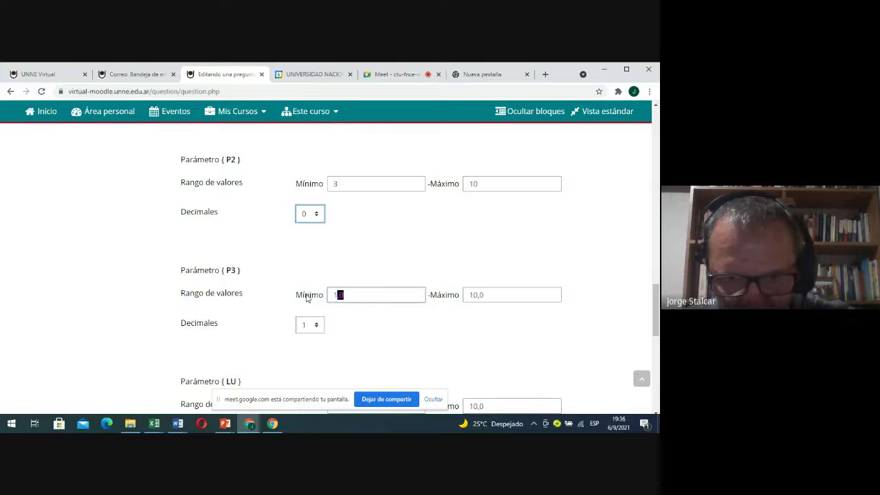
text(3)
key(Tab)
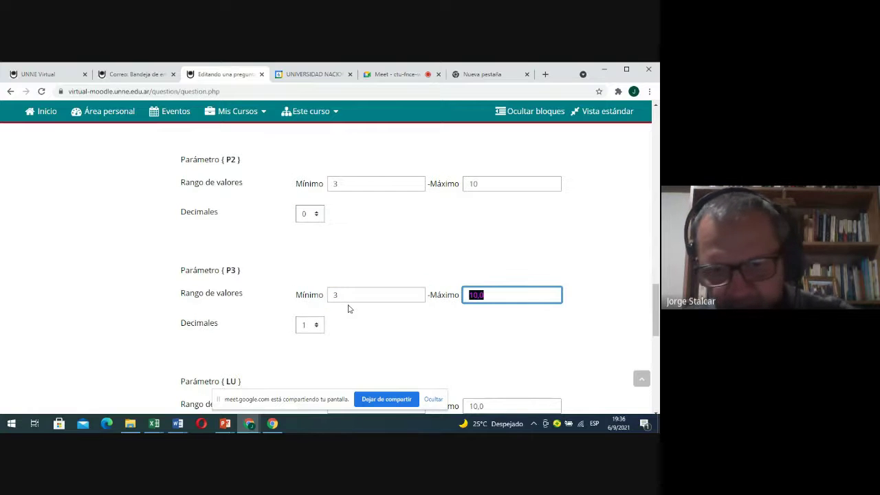
text(10)
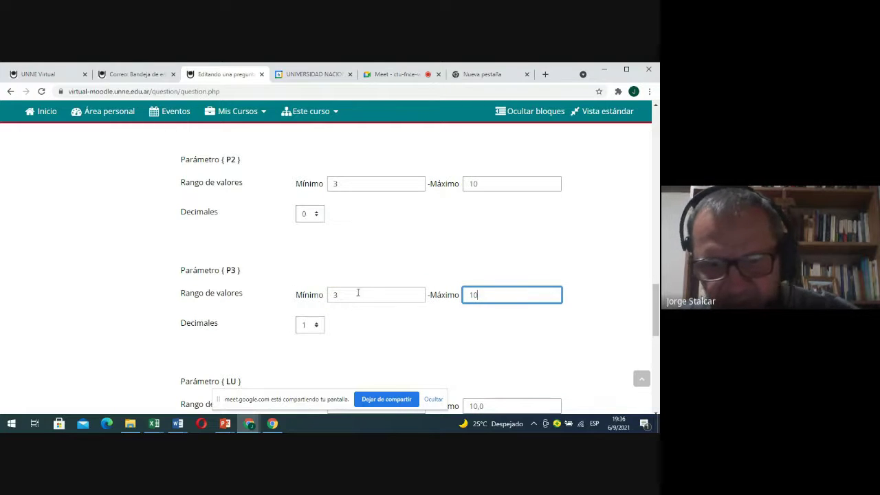
scroll(358, 287, down, 1)
click(314, 277)
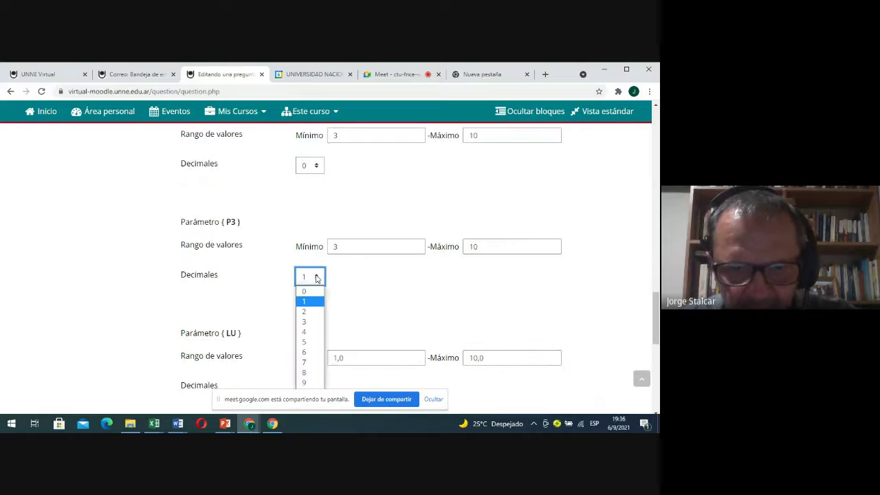
click(312, 291)
- Set wildcard LU's value range to minimum 20000 and maximum 30000, with 0 decimals
scroll(374, 202, down, 1)
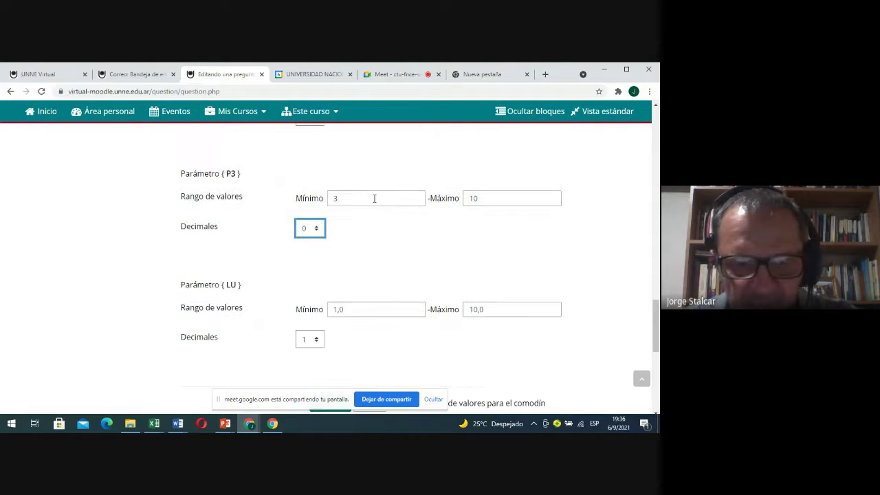
scroll(374, 200, down, 1)
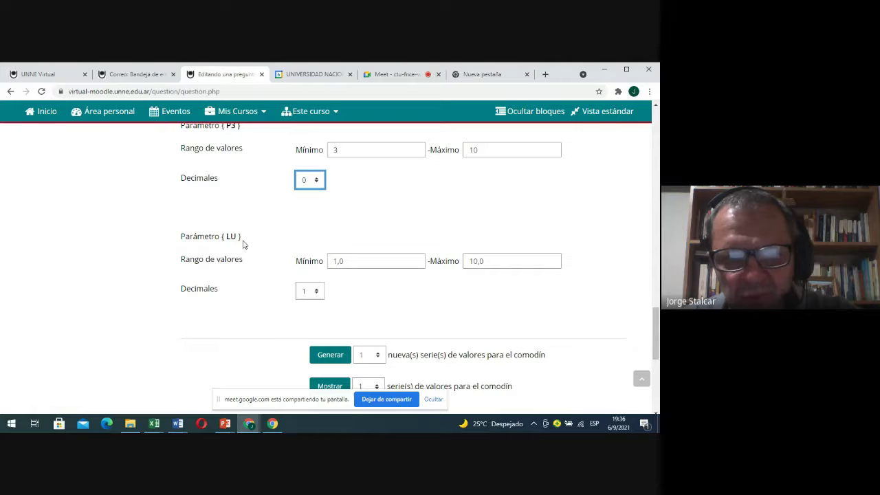
drag(358, 260, 292, 264)
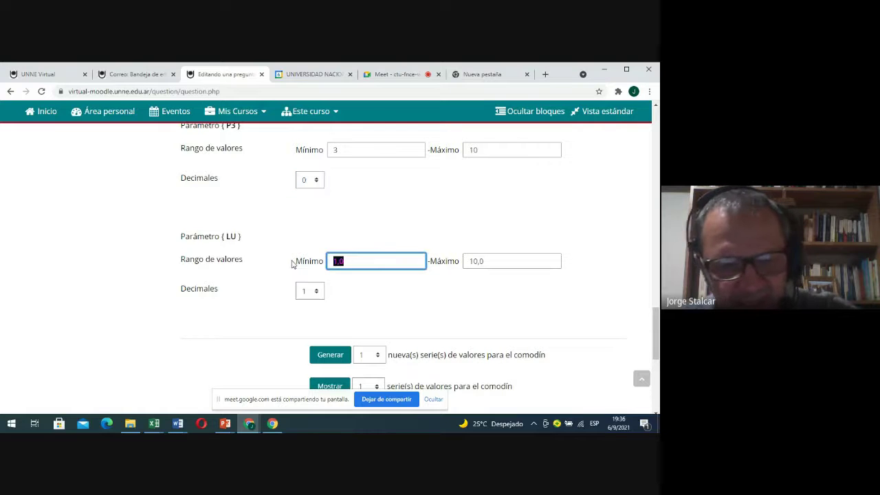
text(200000)
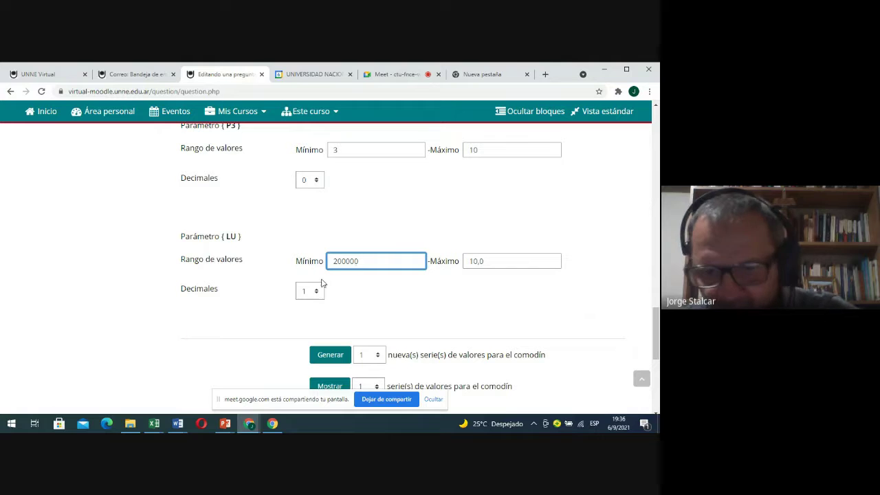
key(BackSpace)
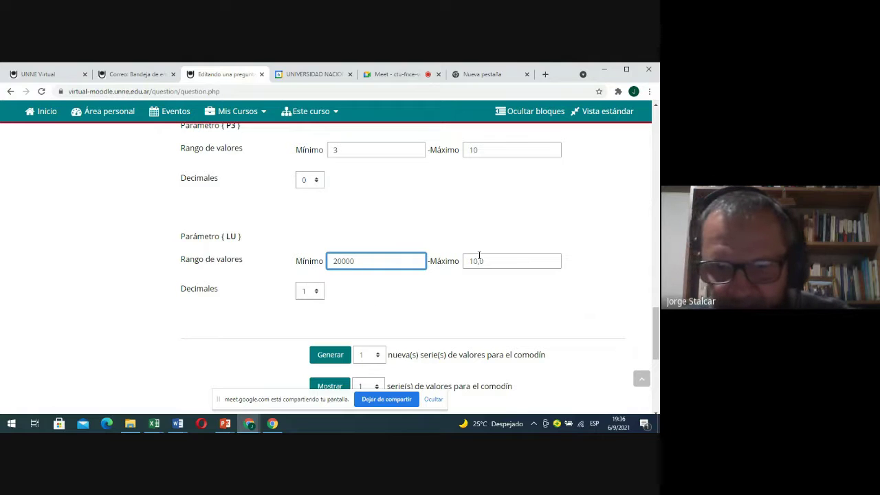
key(Tab)
text(3)
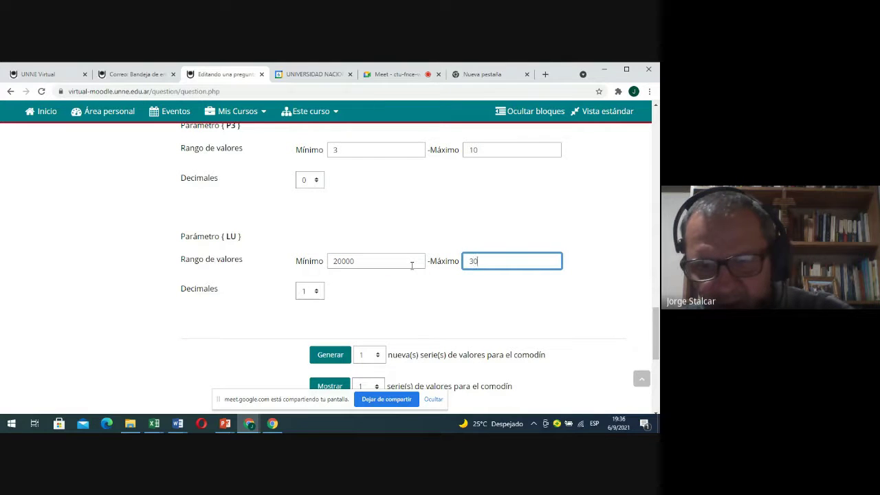
click(317, 294)
click(308, 305)
- Check the wildcard value ranges and generate 50 new sets of wildcard values for the question
scroll(360, 216, down, 1)
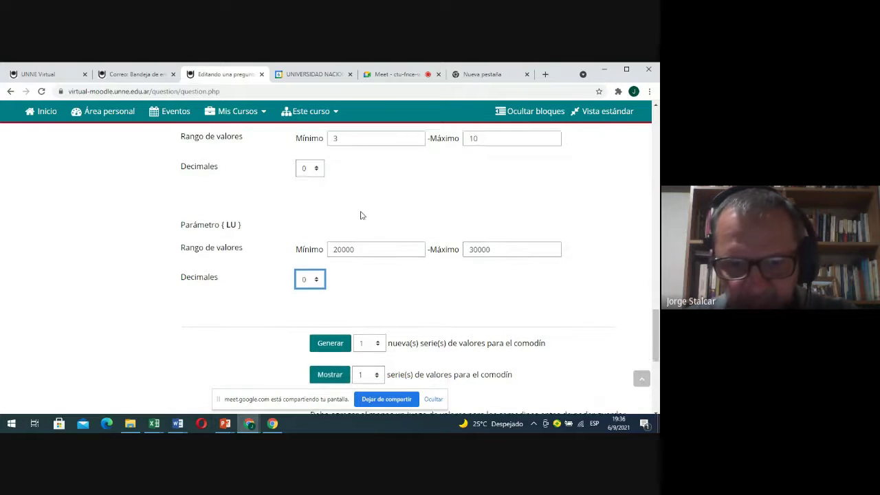
scroll(360, 215, down, 3)
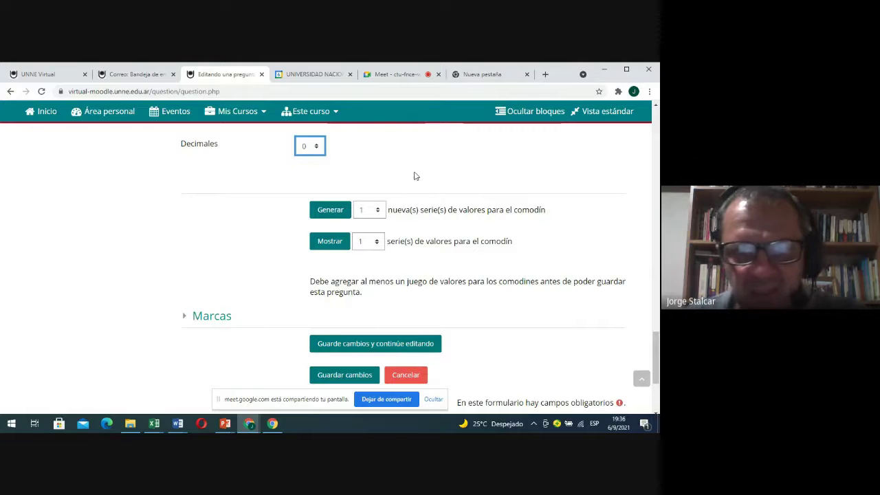
scroll(415, 177, up, 2)
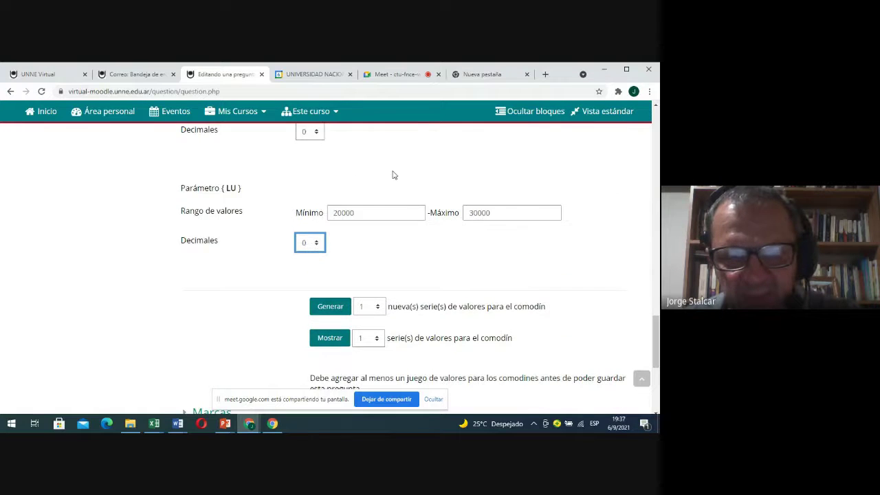
scroll(393, 175, down, 2)
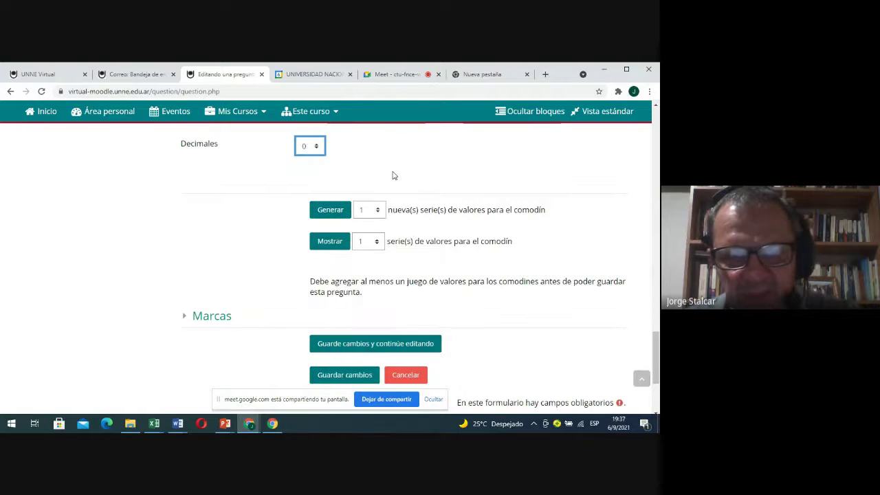
click(378, 211)
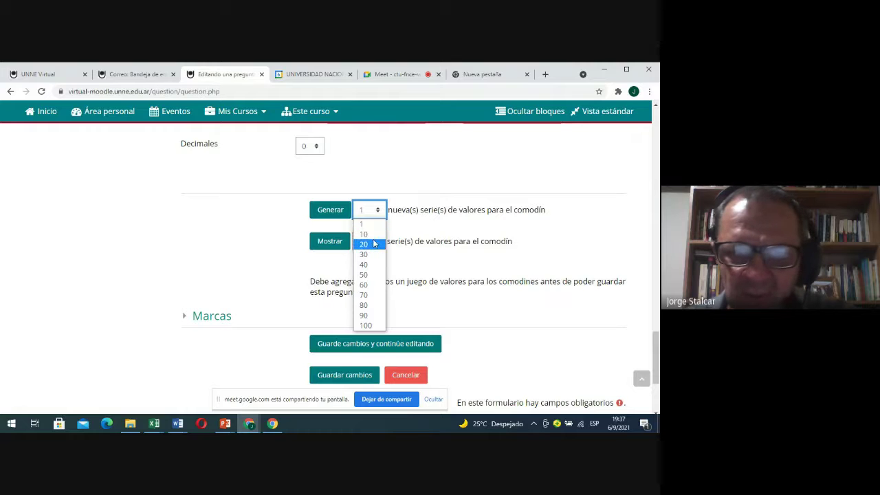
click(374, 275)
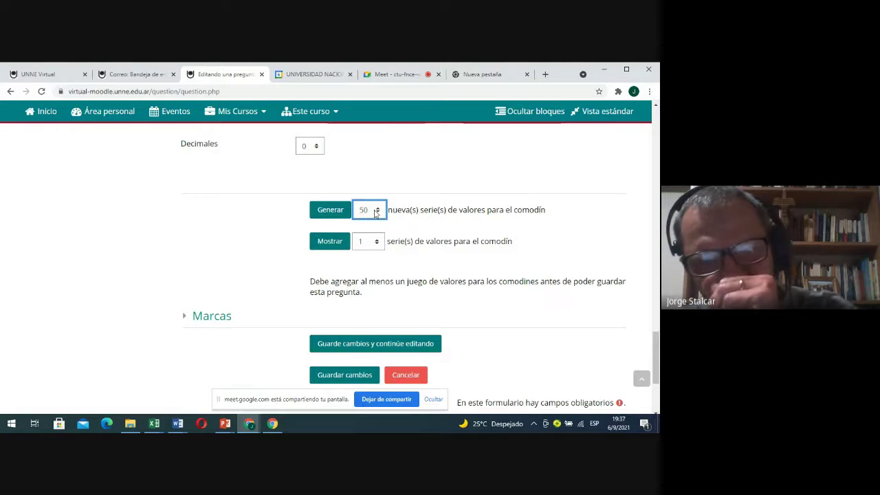
scroll(385, 159, up, 5)
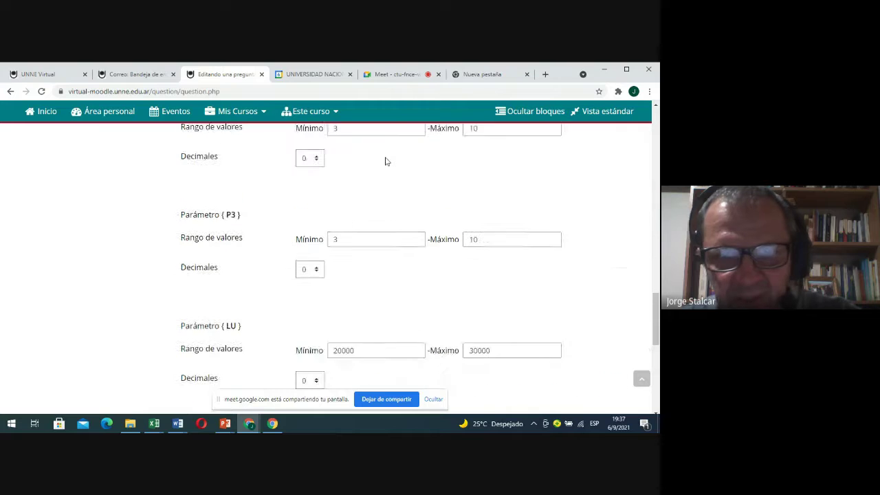
scroll(385, 160, up, 3)
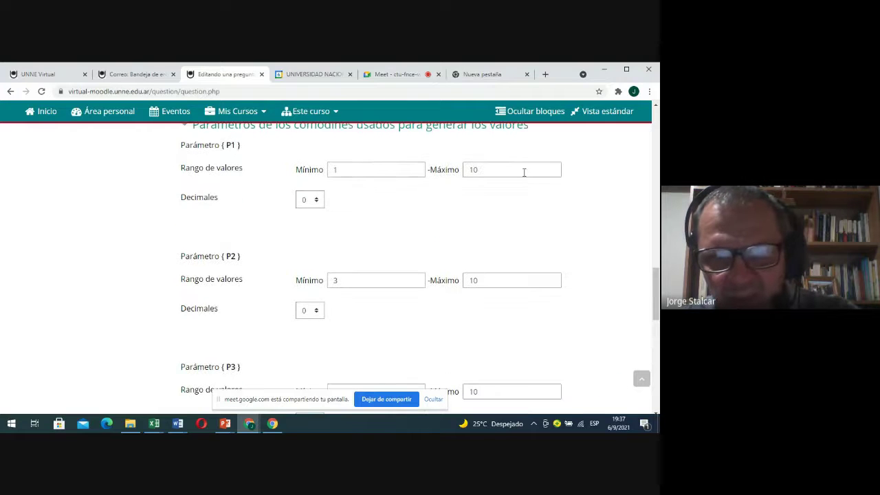
scroll(506, 313, down, 5)
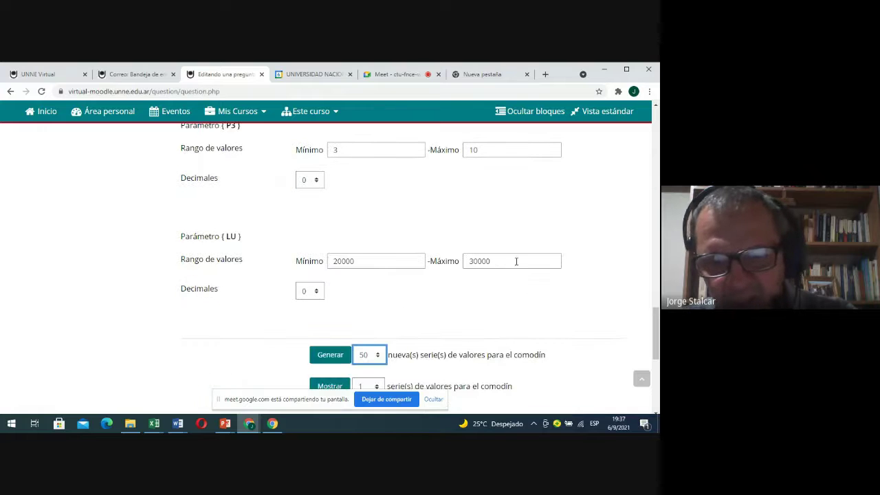
scroll(440, 275, down, 2)
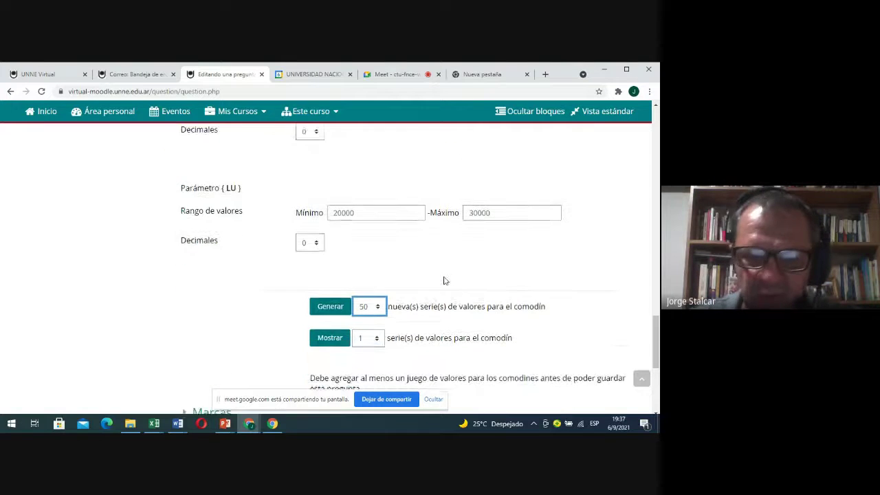
scroll(444, 280, down, 1)
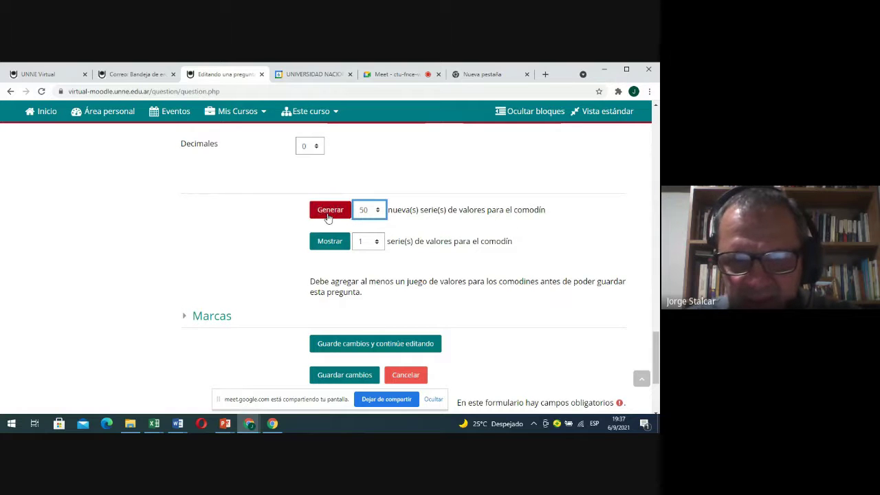
click(326, 211)
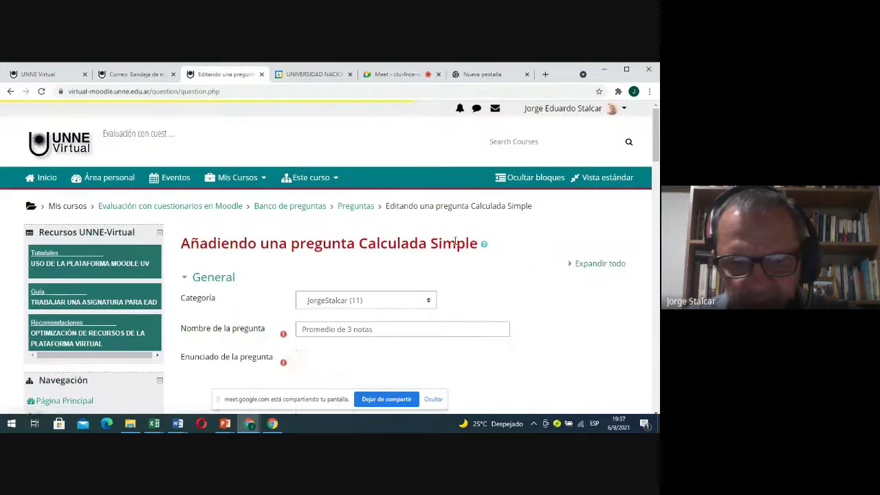
- Save the completed simple calculated question and return to the question bank
scroll(454, 243, down, 4)
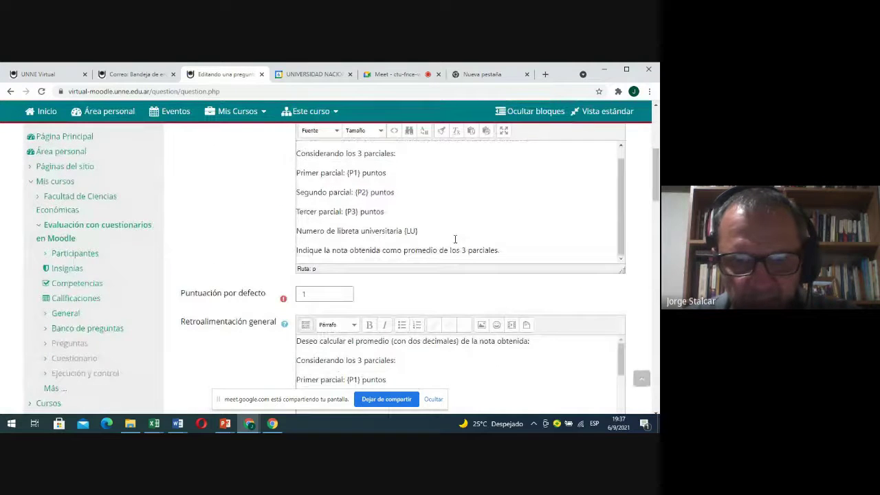
scroll(422, 255, down, 10)
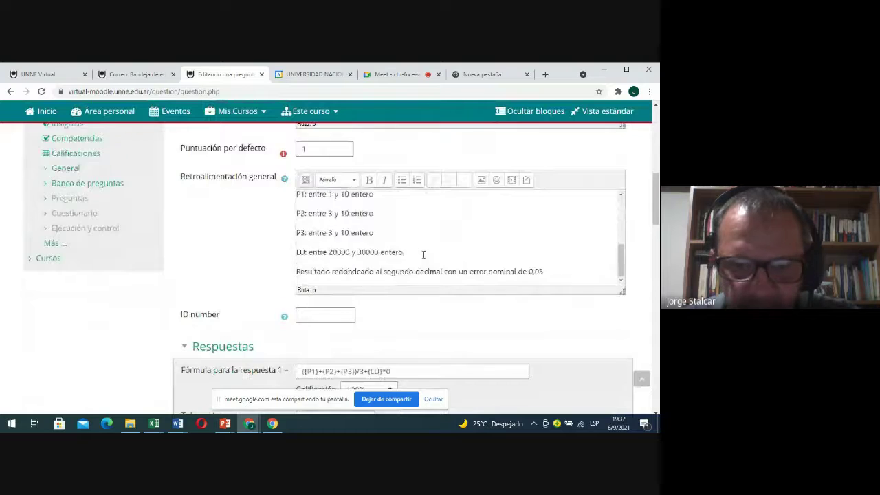
scroll(424, 310, down, 15)
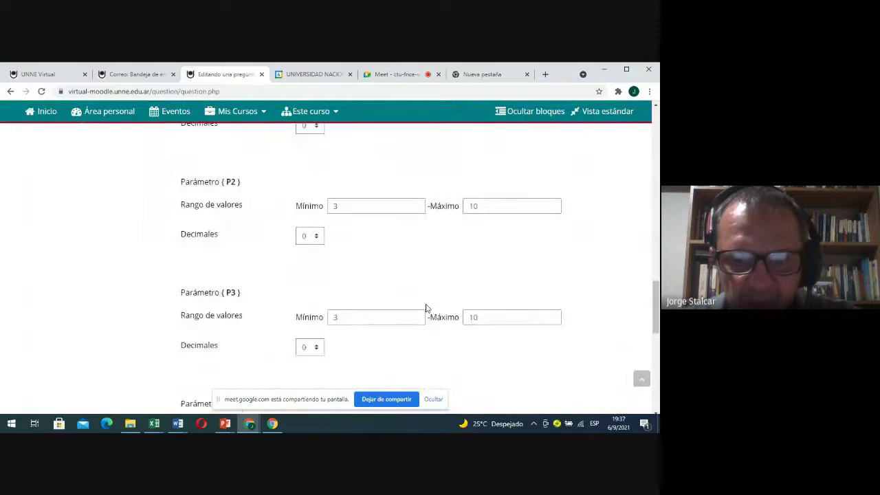
scroll(426, 302, down, 3)
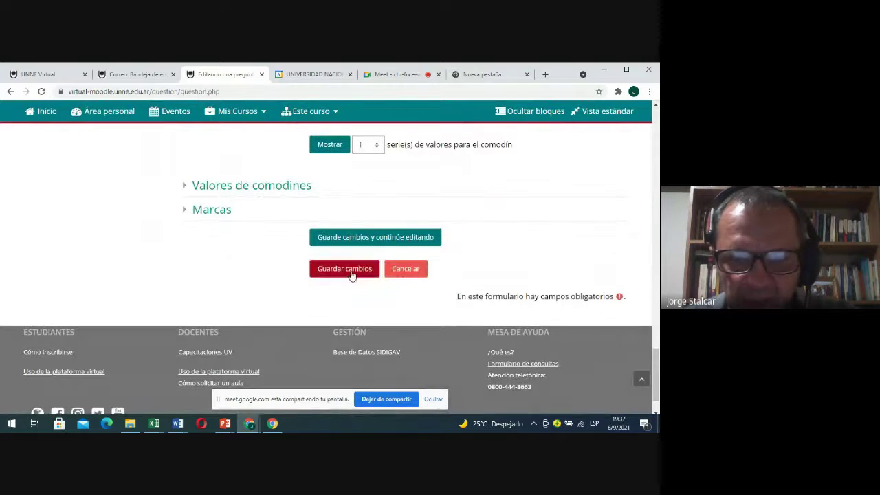
click(350, 272)
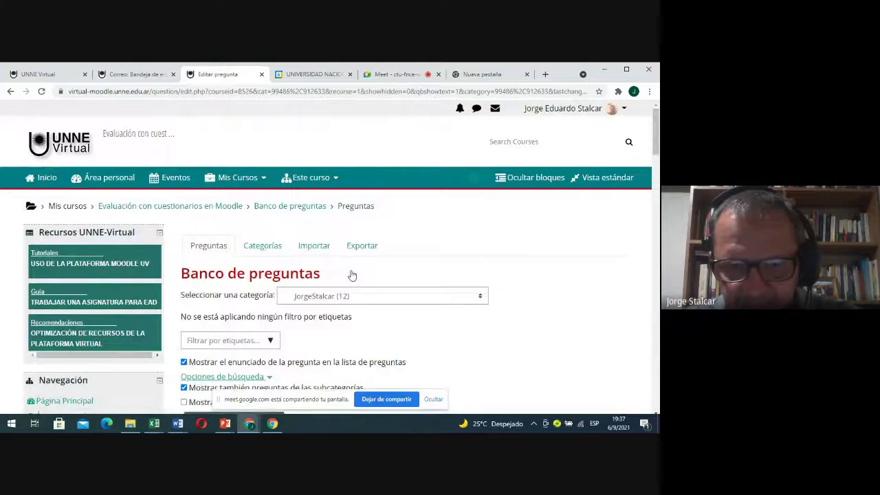
- Find the "Promedio de 3 notas" question in the question bank and open its preview
scroll(351, 275, down, 3)
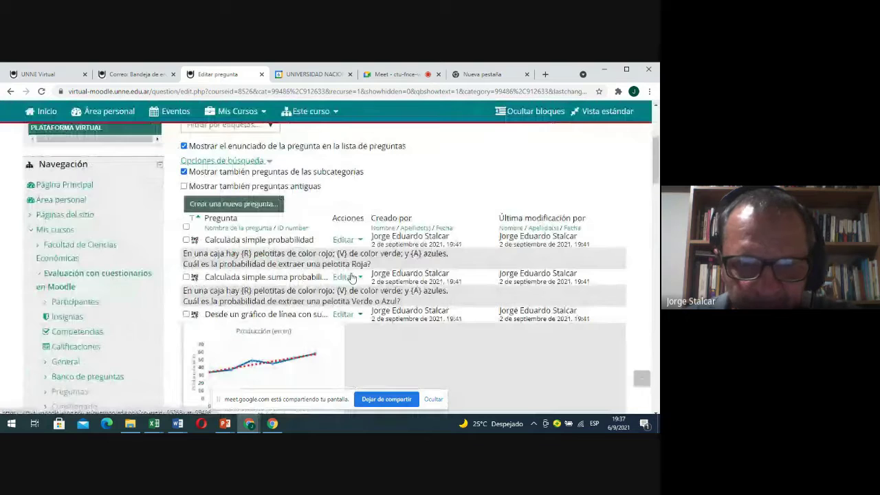
scroll(337, 273, down, 2)
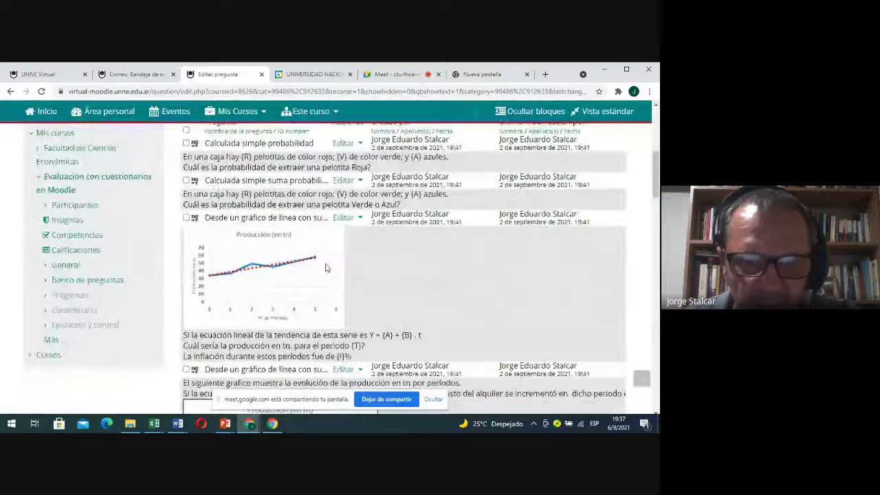
scroll(355, 233, down, 5)
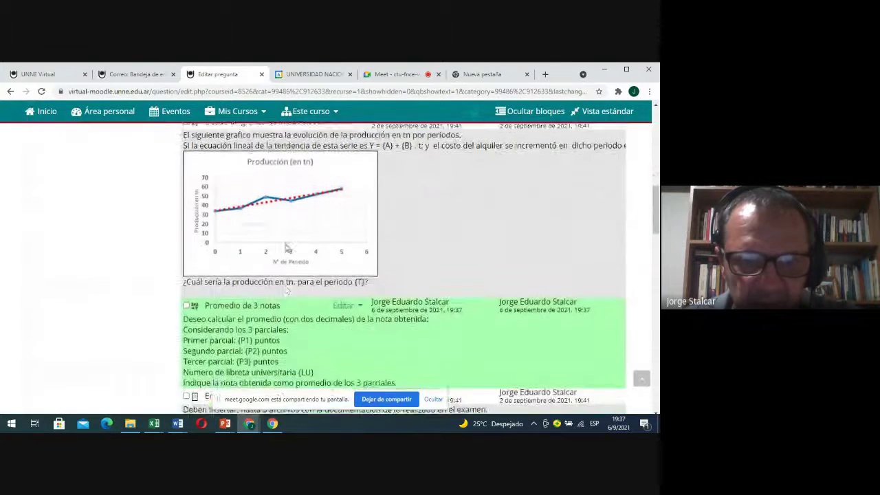
scroll(287, 247, down, 2)
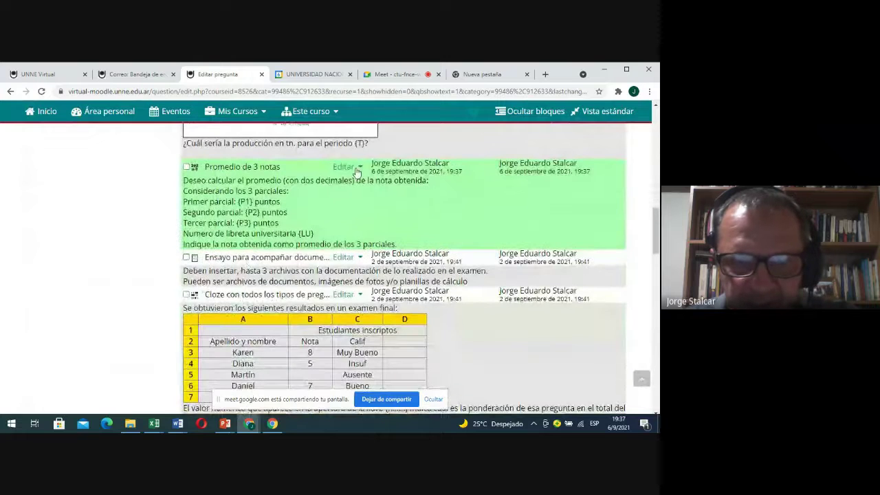
click(355, 168)
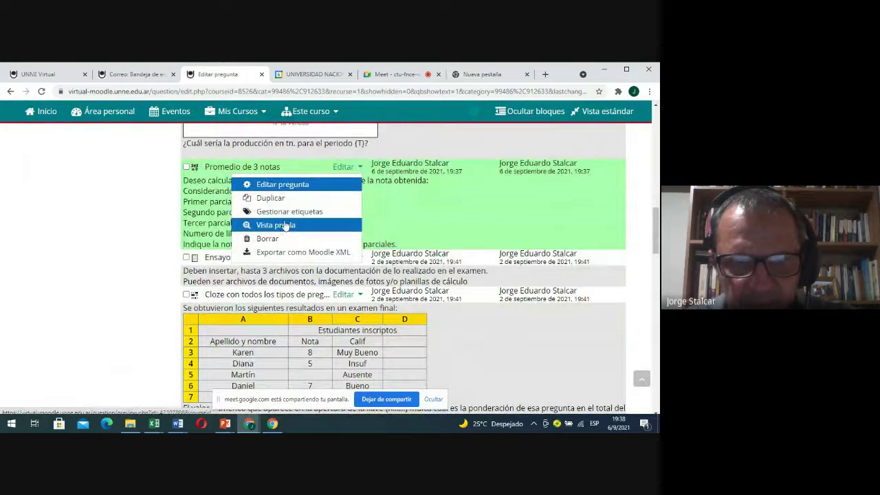
click(285, 227)
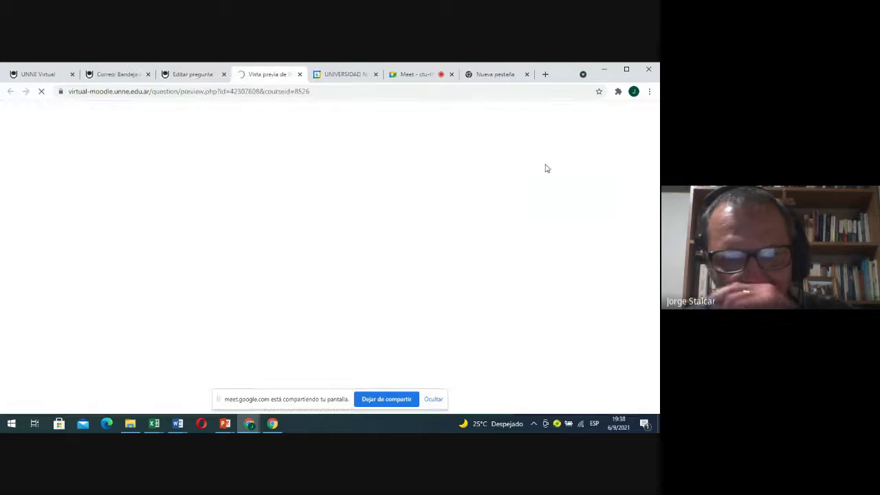
- Fill the previewed question with its correct answer and close the preview
scroll(334, 220, down, 1)
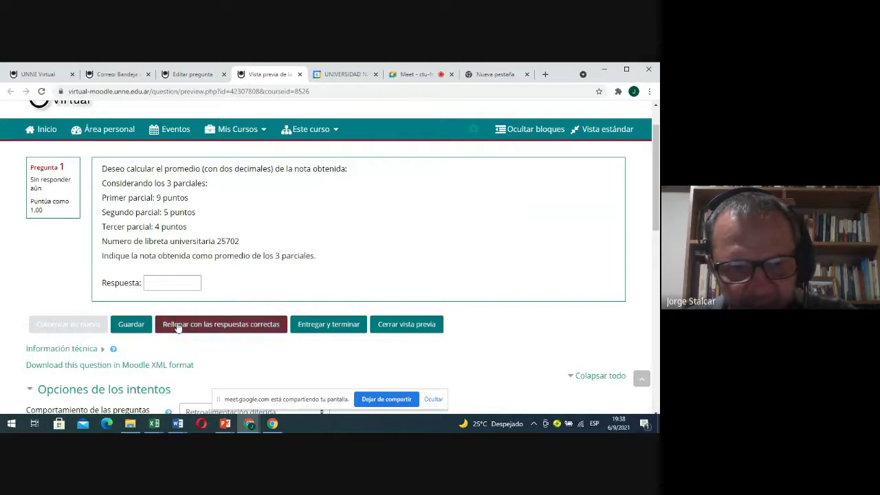
click(202, 326)
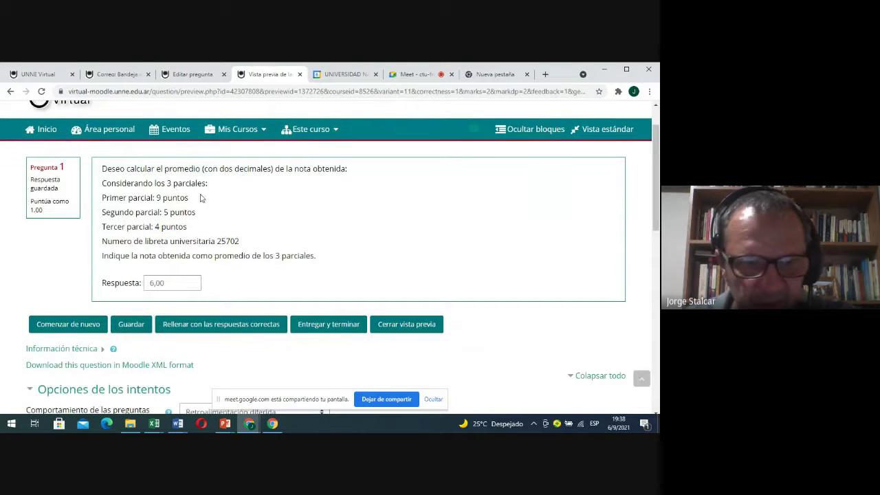
click(403, 325)
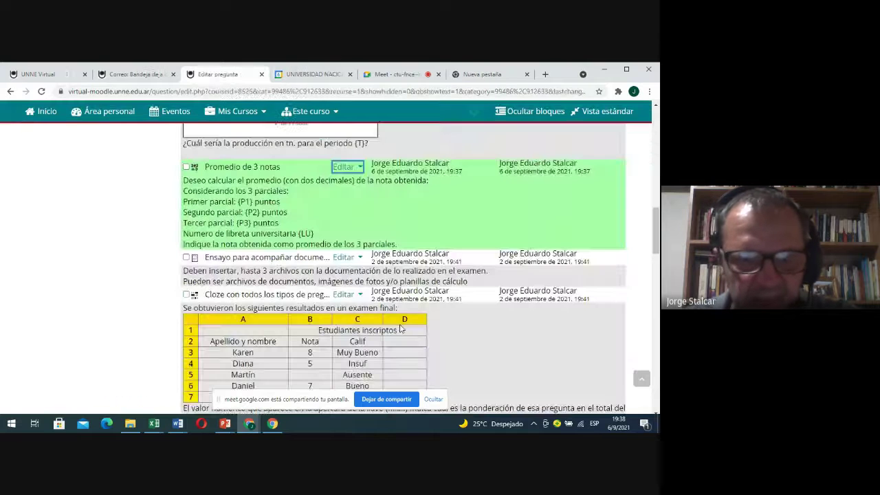
- Preview "Promedio de 3 notas" a second time with the correct answer filled in, and return to the question bank
click(359, 168)
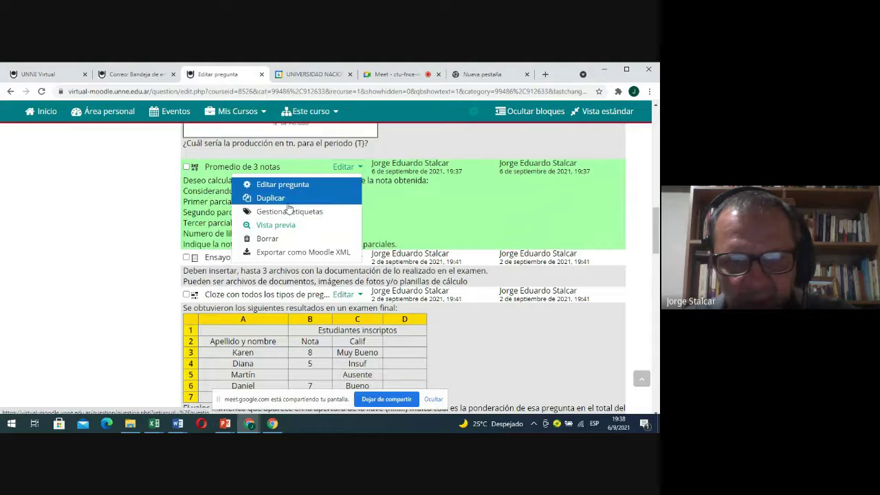
click(283, 226)
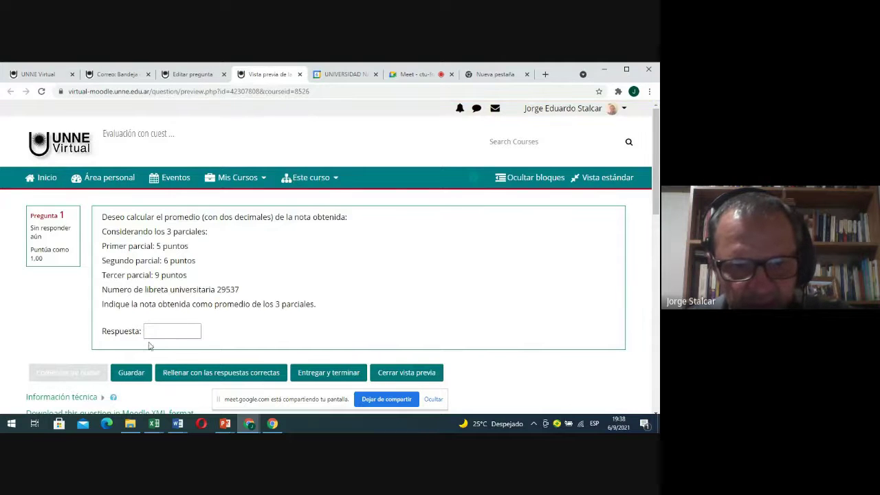
click(226, 373)
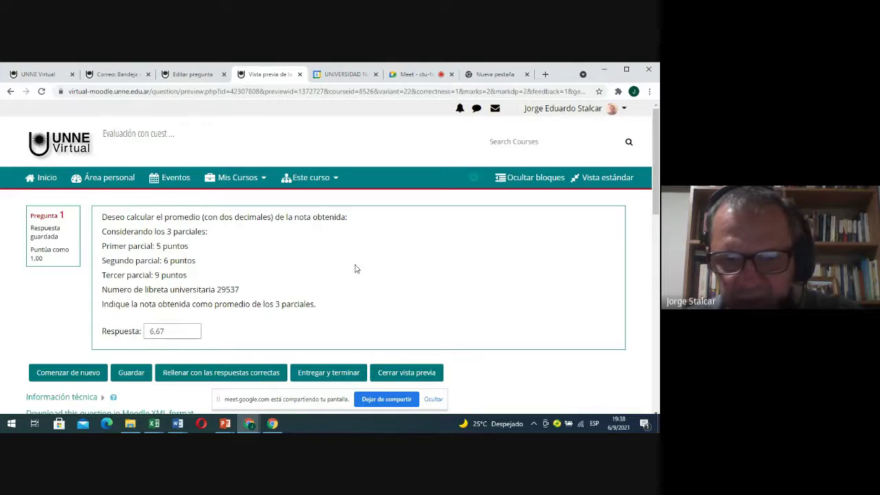
click(401, 373)
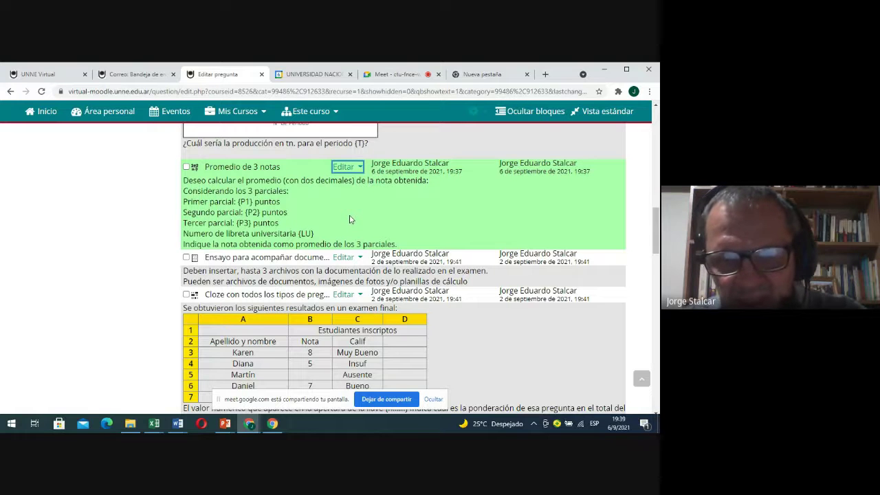
- Stop sharing the screen with the Google Meet call
scroll(349, 220, down, 4)
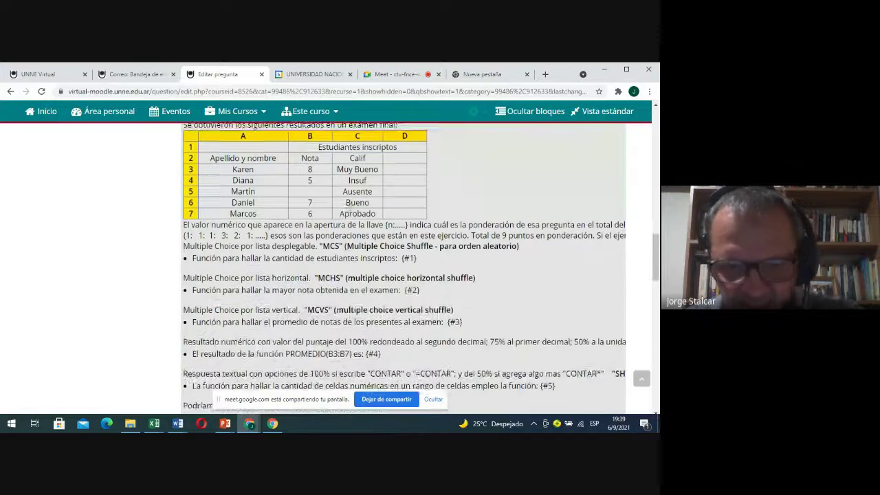
scroll(447, 273, up, 1)
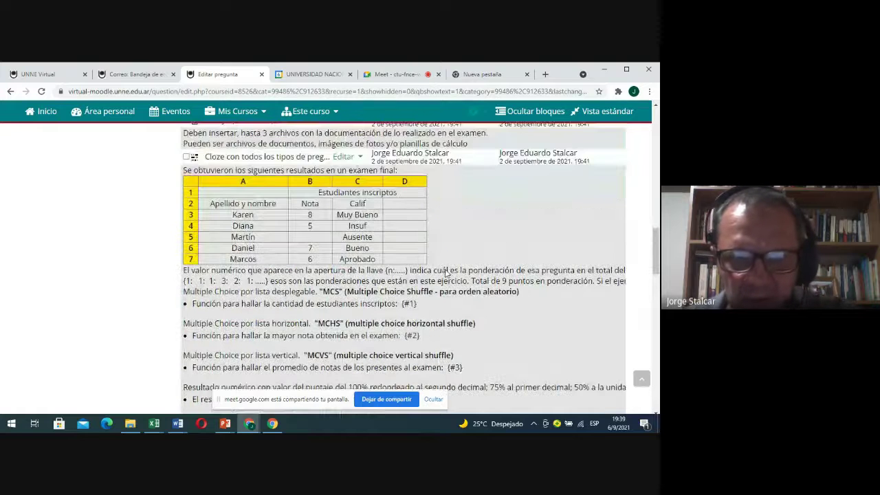
scroll(447, 273, up, 4)
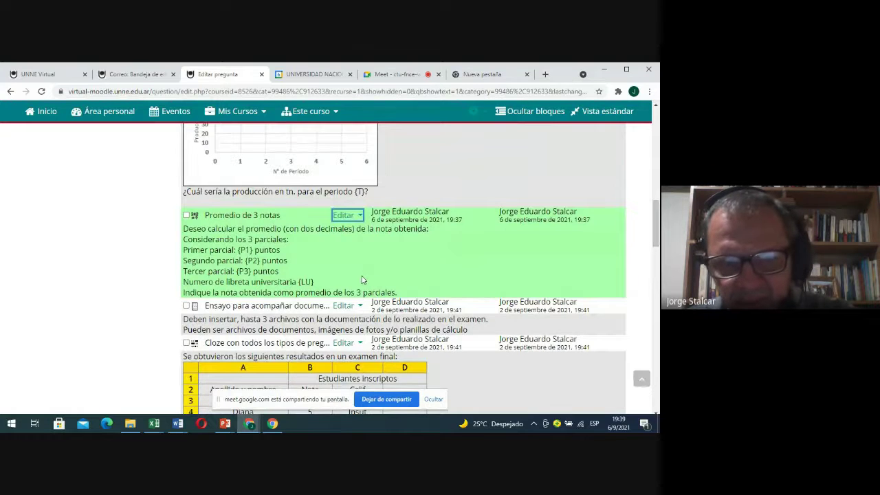
scroll(364, 279, down, 1)
scroll(362, 279, down, 1)
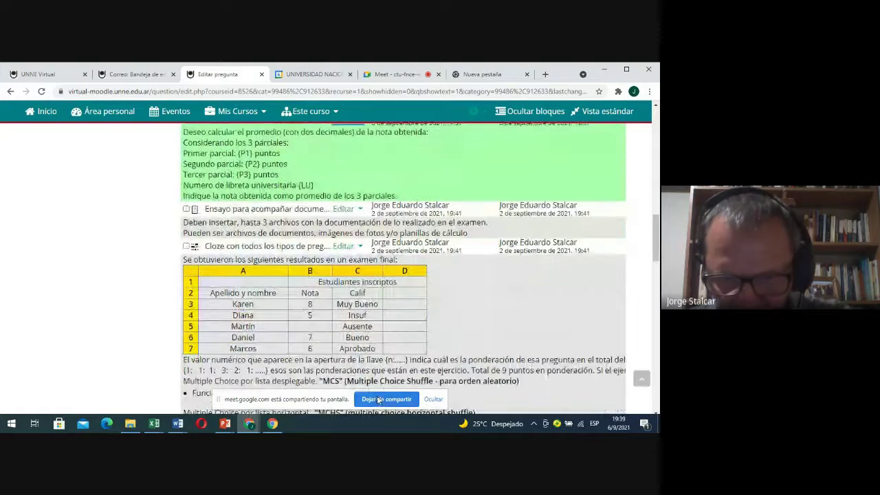
click(383, 399)
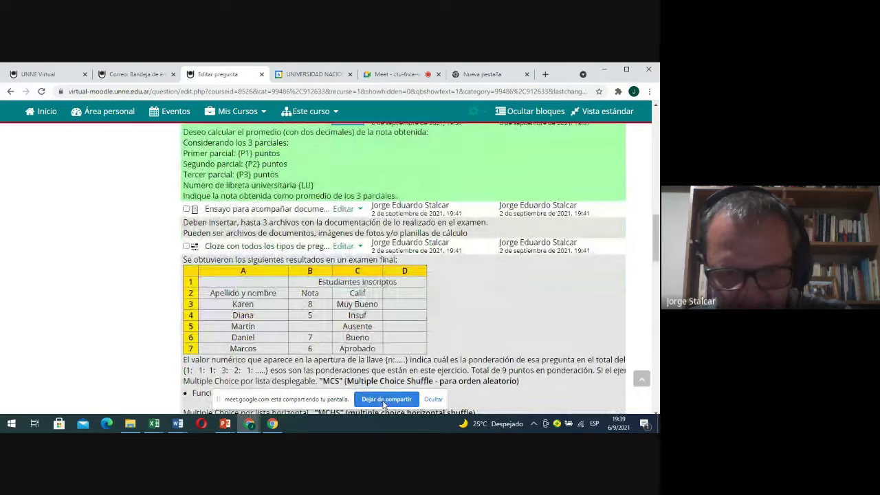